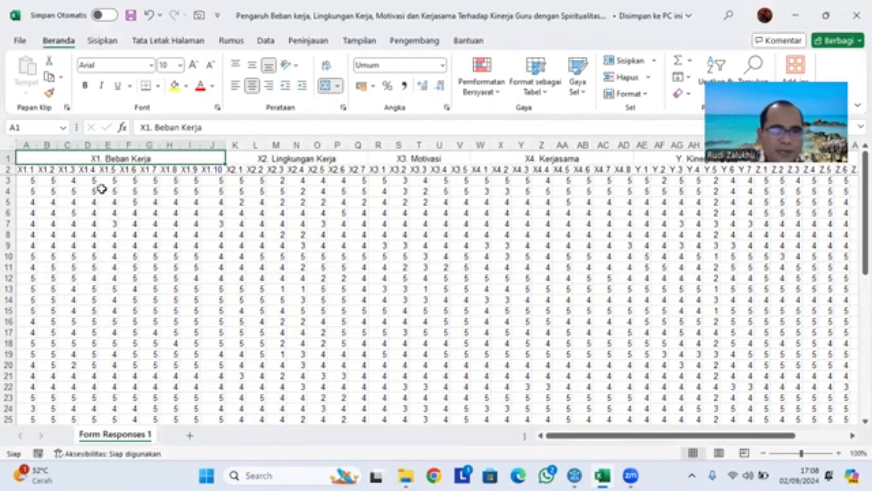
# - Review the variable group headings in row 1, from X1. Beban Kerja through Z. Spiritualitas
pyautogui.press('Right')
pyautogui.press('Right')
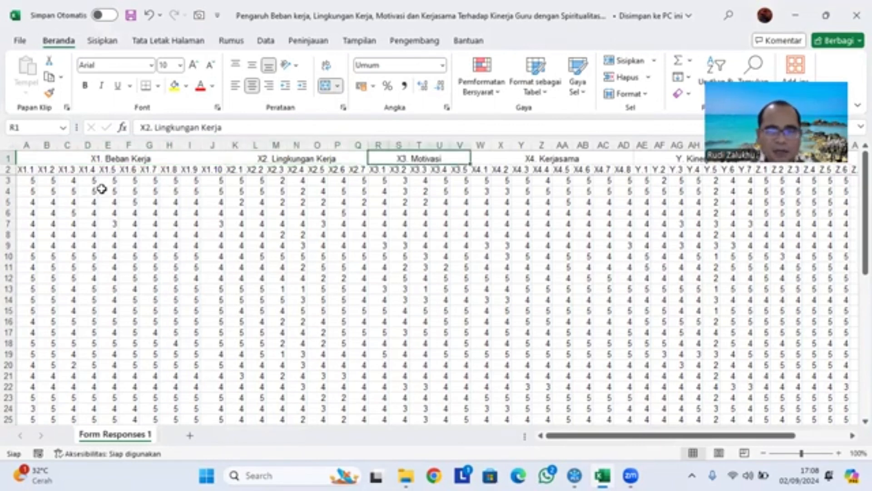
pyautogui.press('Right')
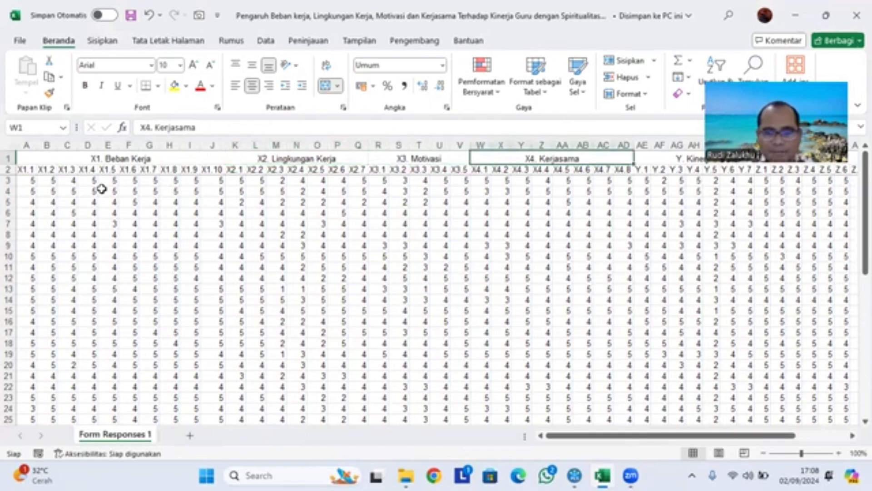
pyautogui.press('Right')
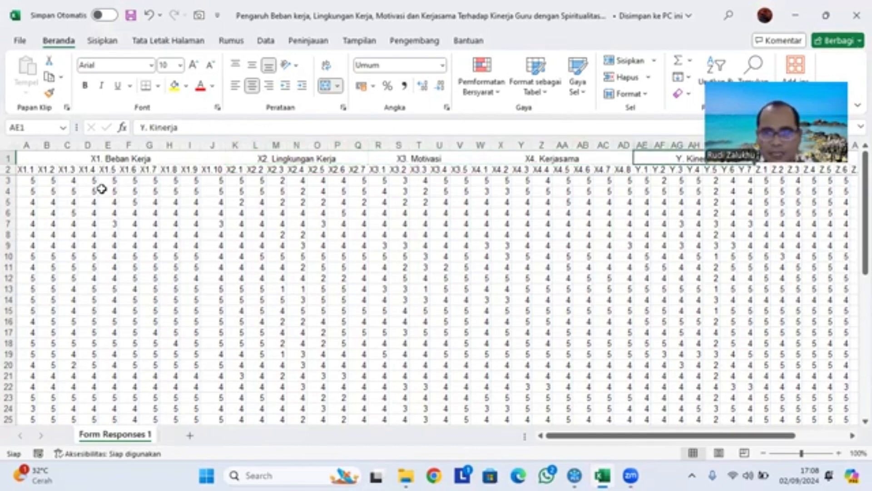
pyautogui.press('Right')
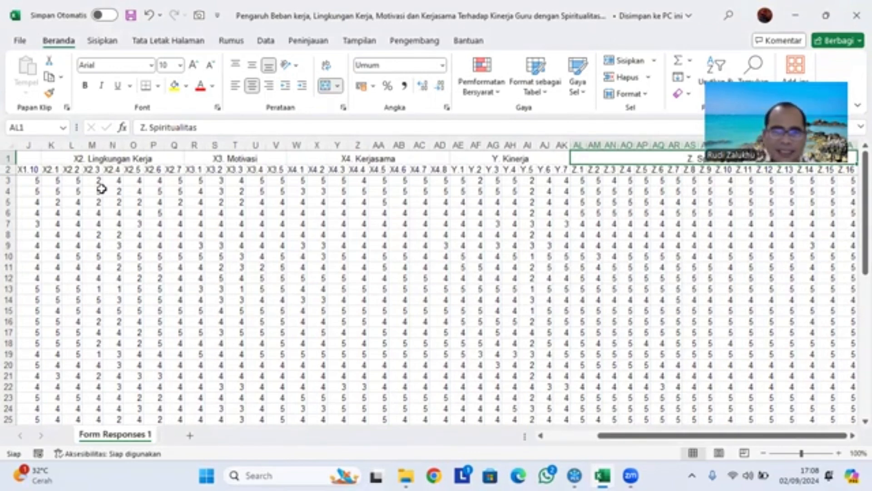
pyautogui.press('Left')
pyautogui.press('Left')
pyautogui.press('Left')
pyautogui.press('Left')
pyautogui.press('Left')
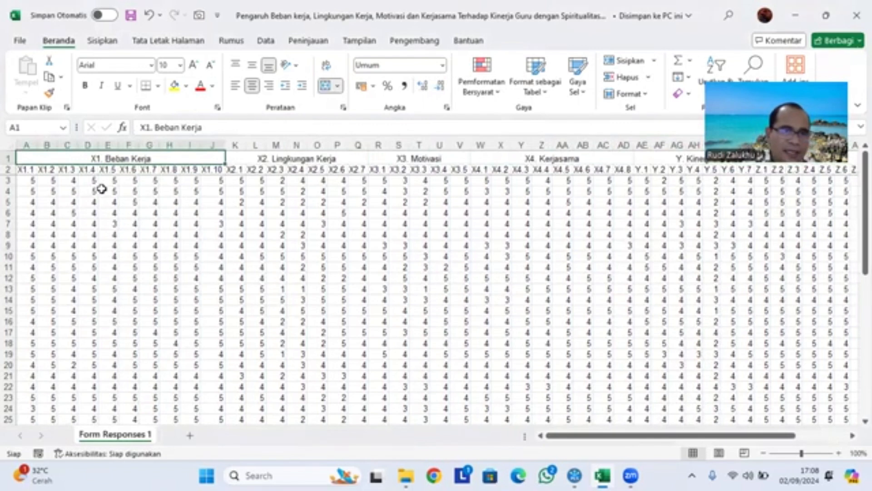
# - Delete the variable group heading row so the indicator codes form the first row of the sheet
pyautogui.click(9, 158)
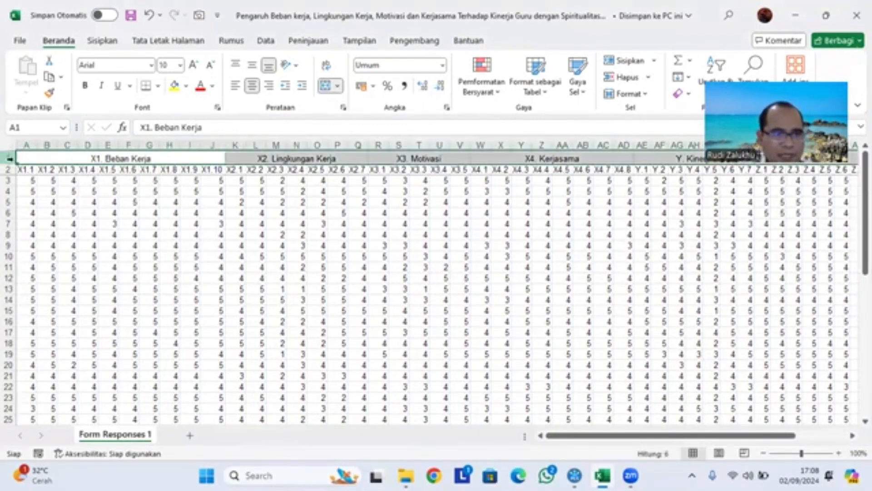
pyautogui.rightClick(9, 158)
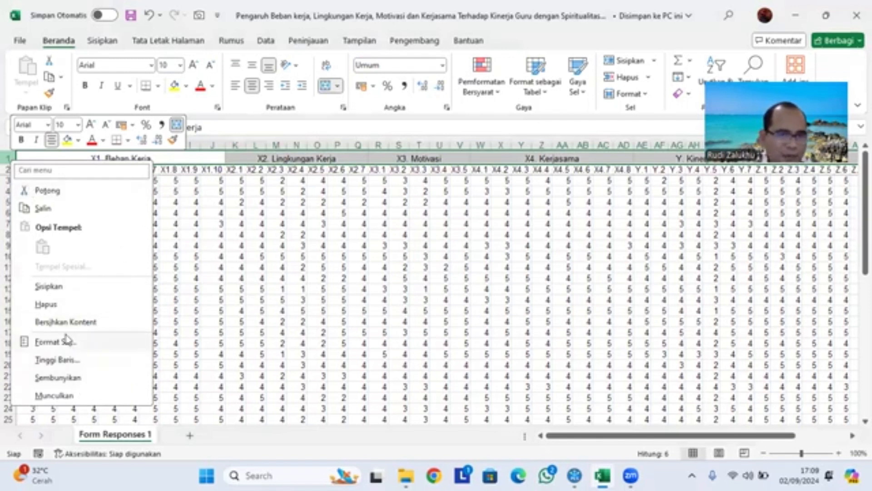
pyautogui.click(59, 304)
pyautogui.click(107, 245)
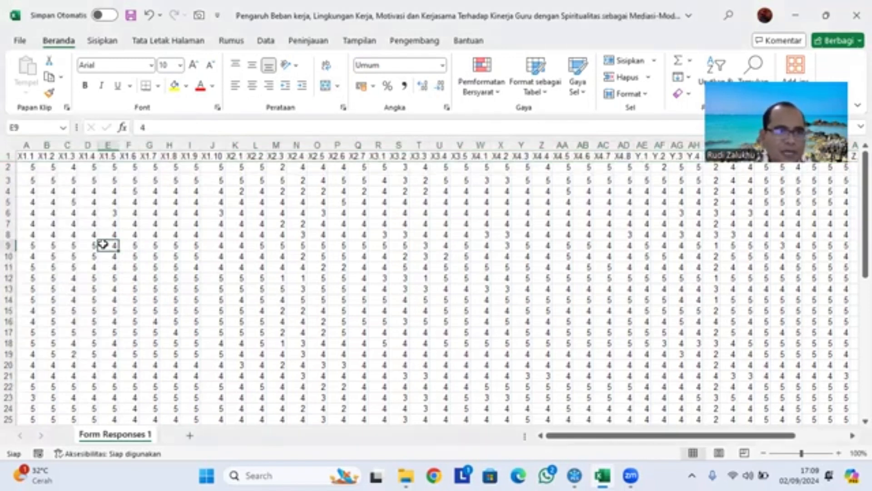
pyautogui.click(29, 156)
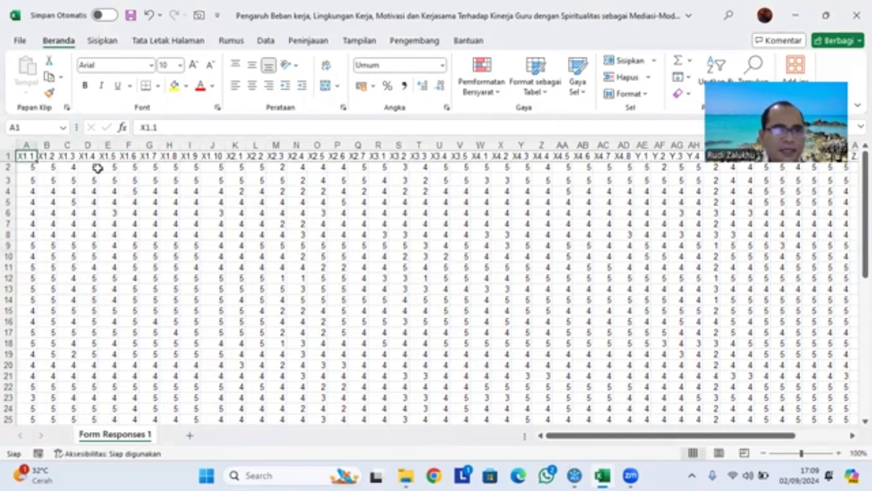
# - Save the workbook in the Latihan folder on D: in comma-delimited CSV format, and close it
pyautogui.click(20, 41)
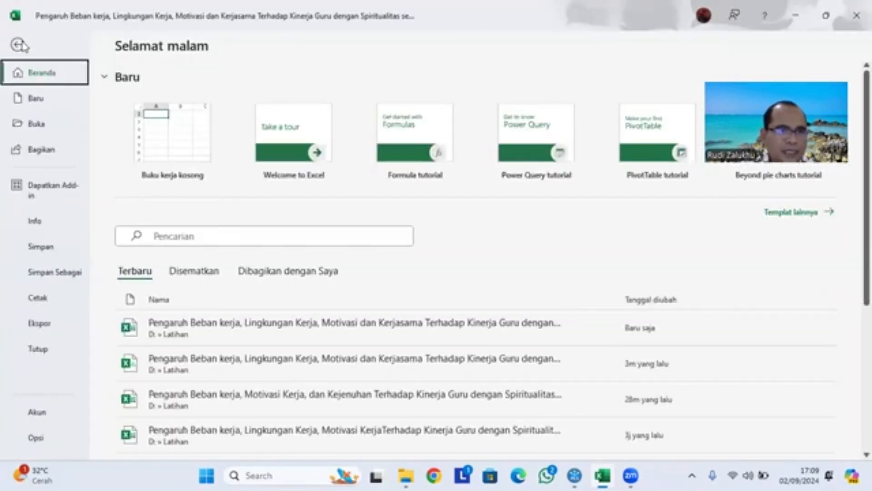
pyautogui.click(65, 272)
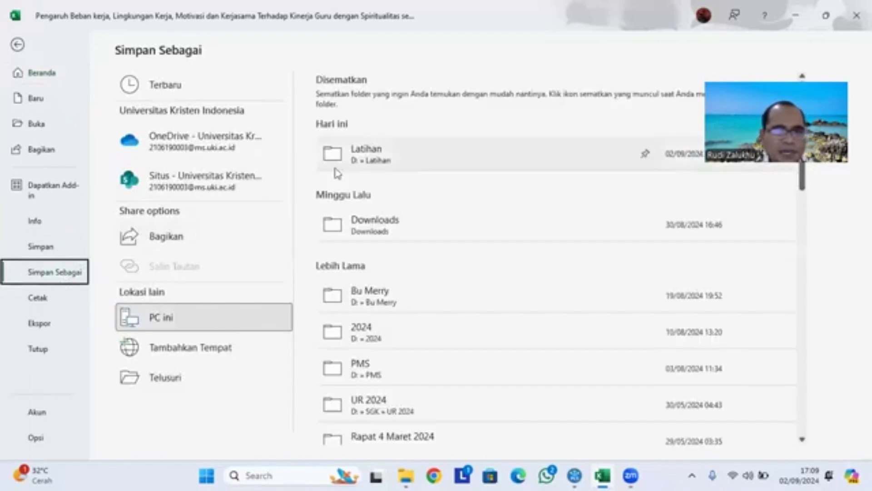
pyautogui.click(387, 164)
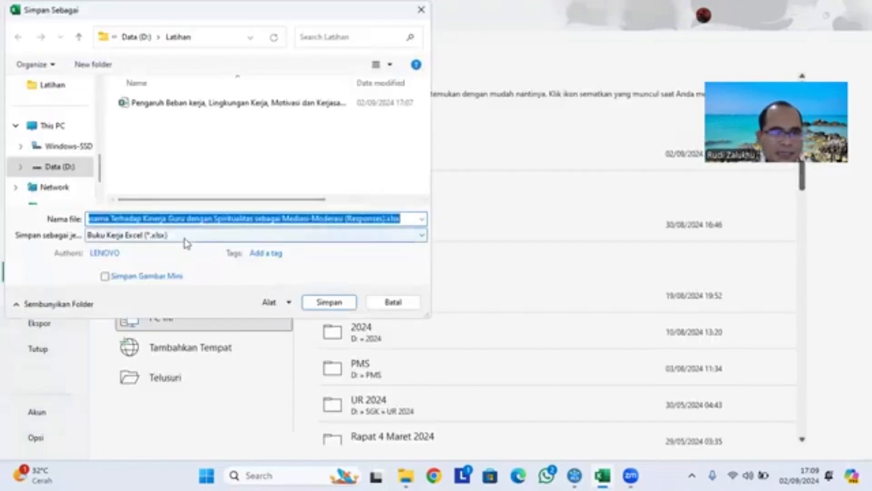
pyautogui.click(186, 236)
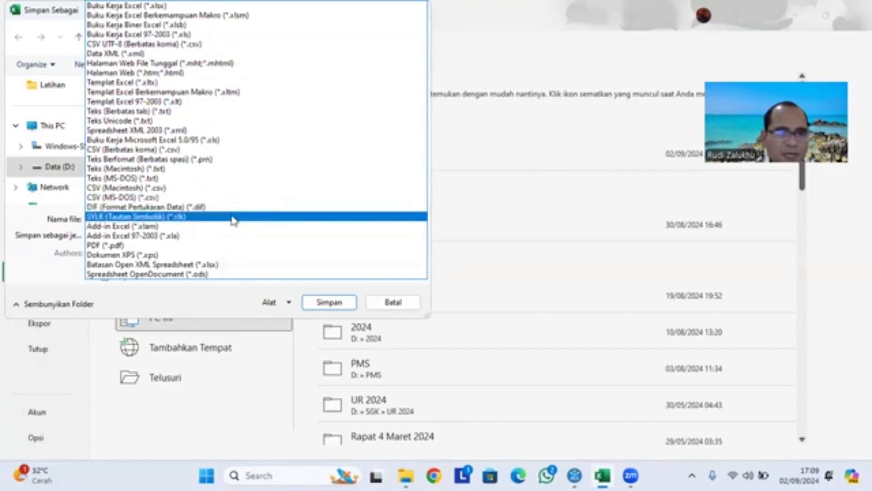
pyautogui.click(176, 150)
pyautogui.click(329, 285)
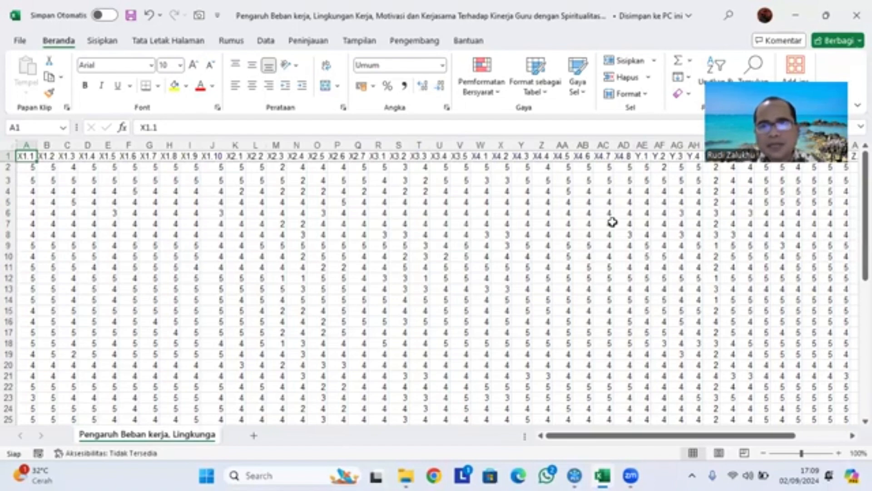
pyautogui.click(856, 15)
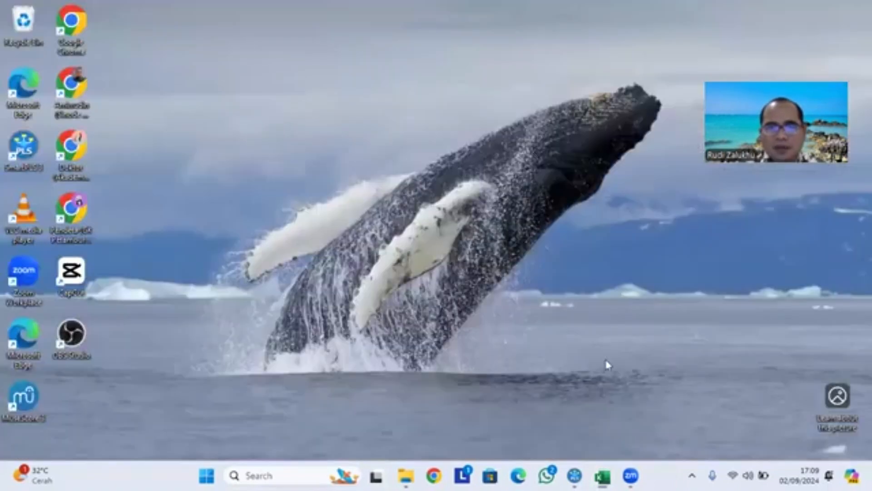
# - Switch to SmartPLS and create a new project named Kinerja Baru
pyautogui.moveTo(630, 476)
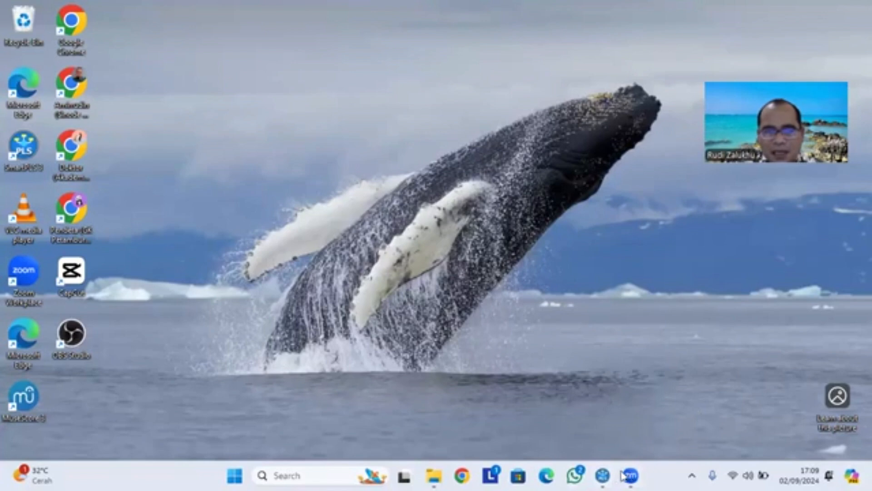
pyautogui.moveTo(603, 475)
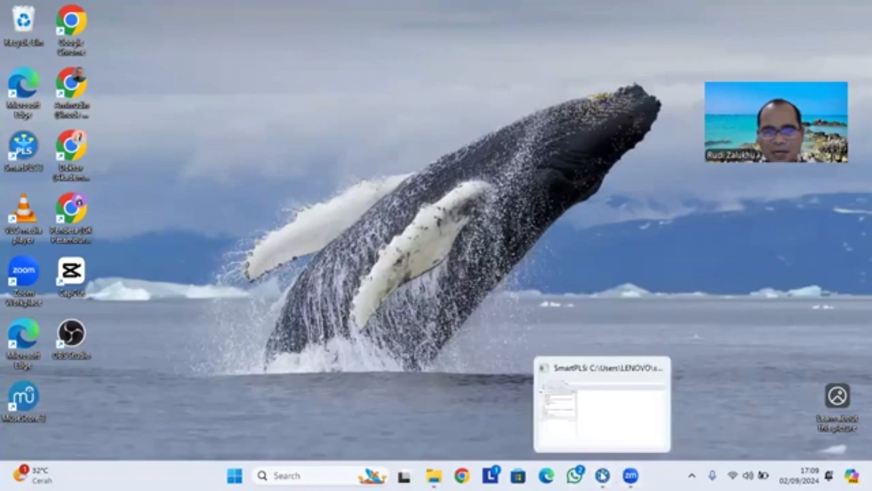
pyautogui.click(603, 475)
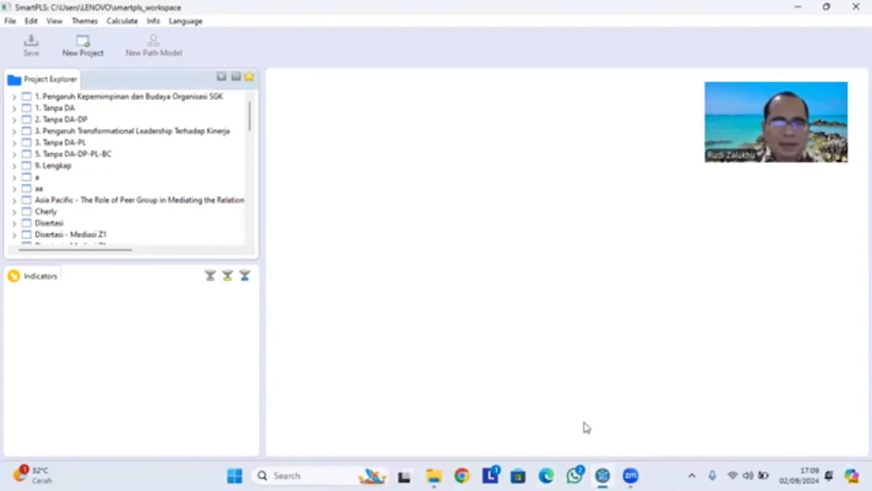
pyautogui.click(799, 7)
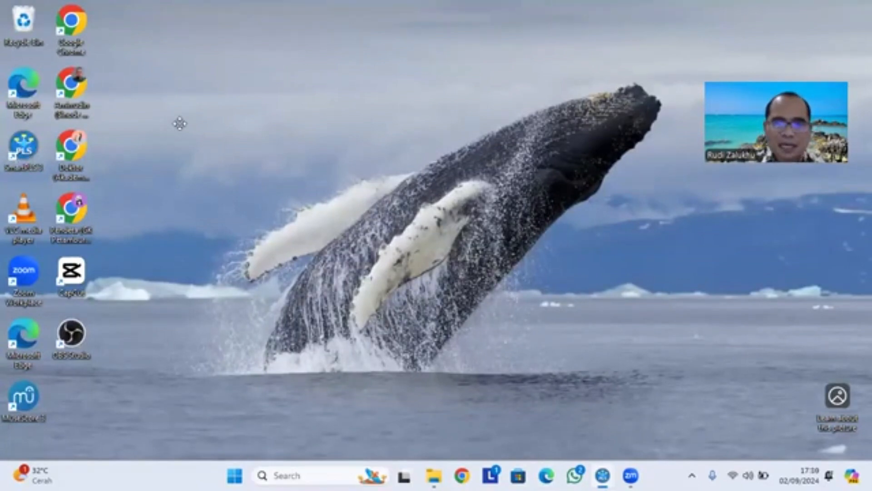
pyautogui.click(603, 475)
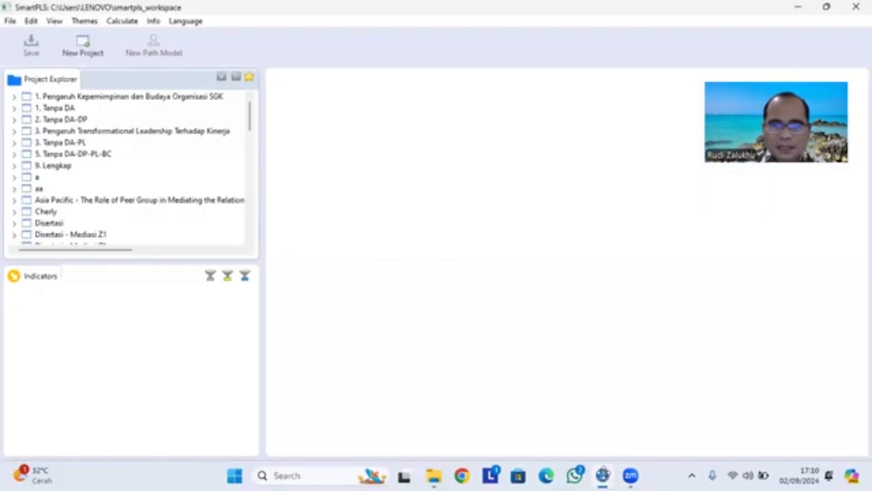
pyautogui.click(57, 47)
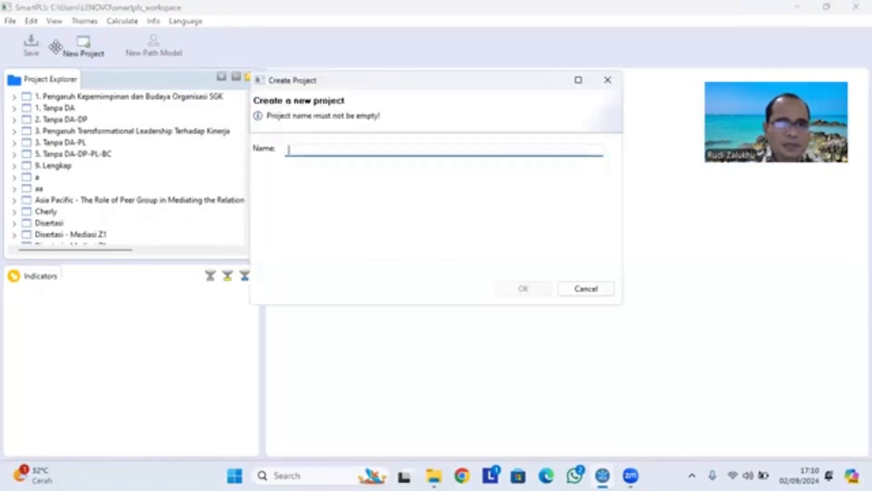
pyautogui.write('Kinerja Baru')
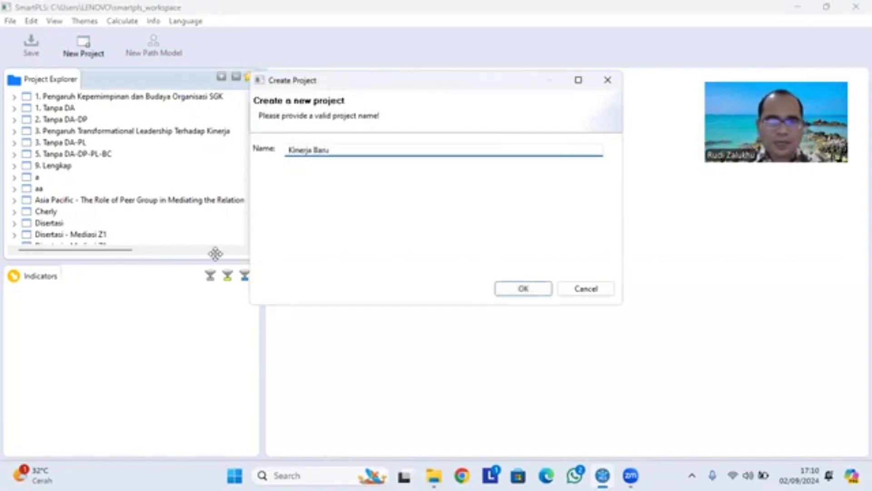
pyautogui.click(522, 290)
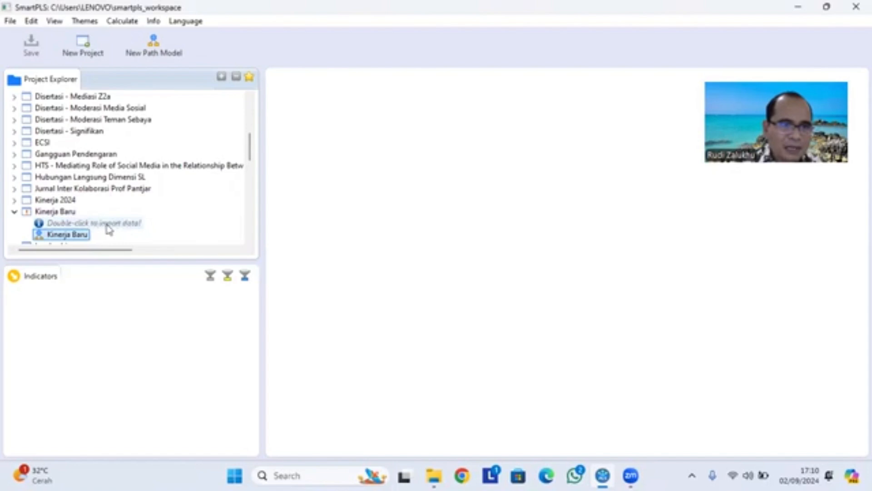
# - Import the Pengaruh Beban kerja CSV file from the Latihan folder into the Kinerja Baru project, keeping the suggested data name
pyautogui.doubleClick(124, 226)
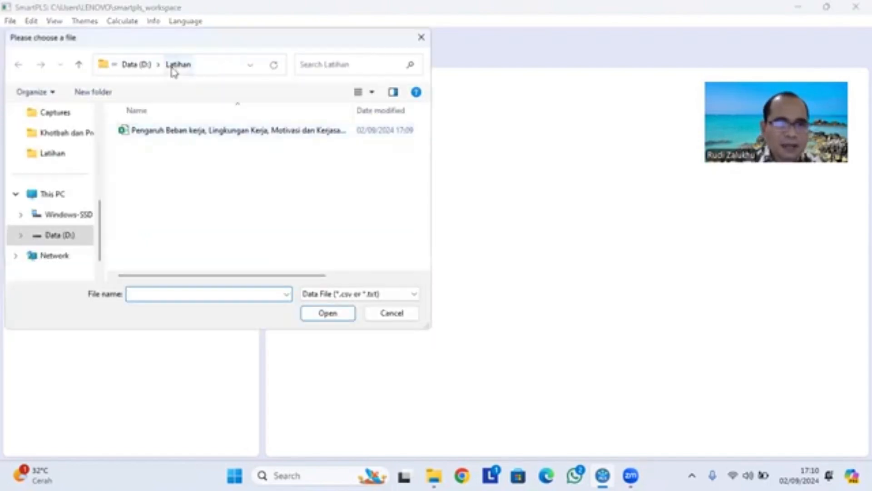
pyautogui.click(188, 132)
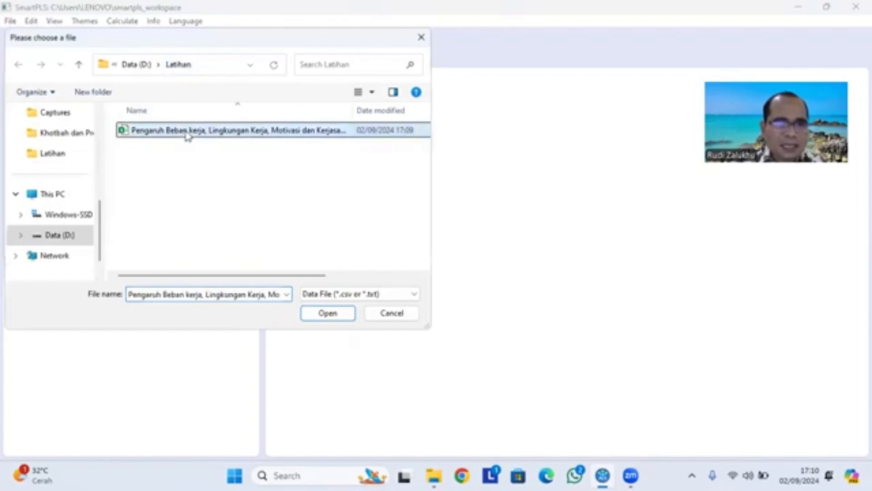
pyautogui.click(328, 314)
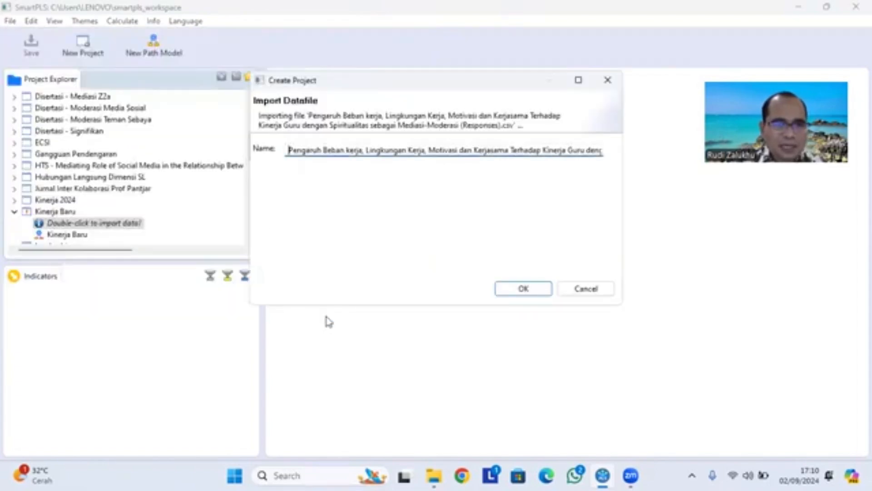
pyautogui.click(523, 289)
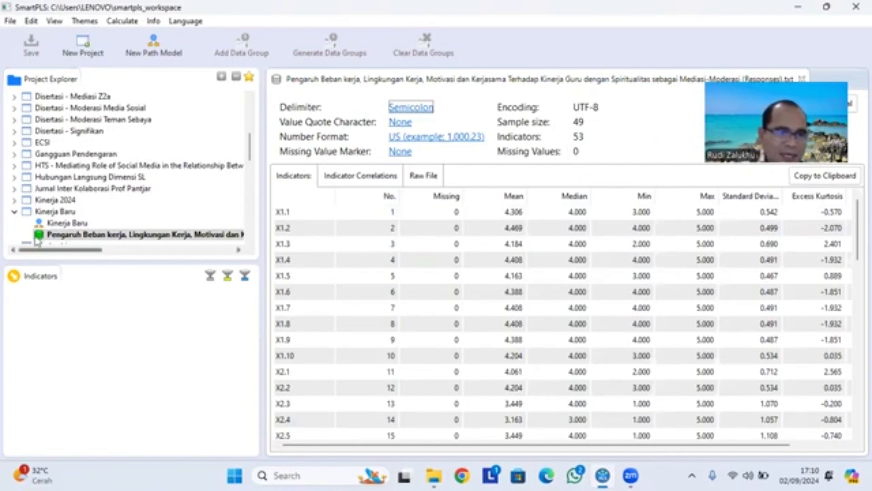
# - Open the Kinerja Baru path model and place indicators X1.1 through X1.10 on the canvas as a latent variable
pyautogui.click(58, 225)
pyautogui.doubleClick(60, 224)
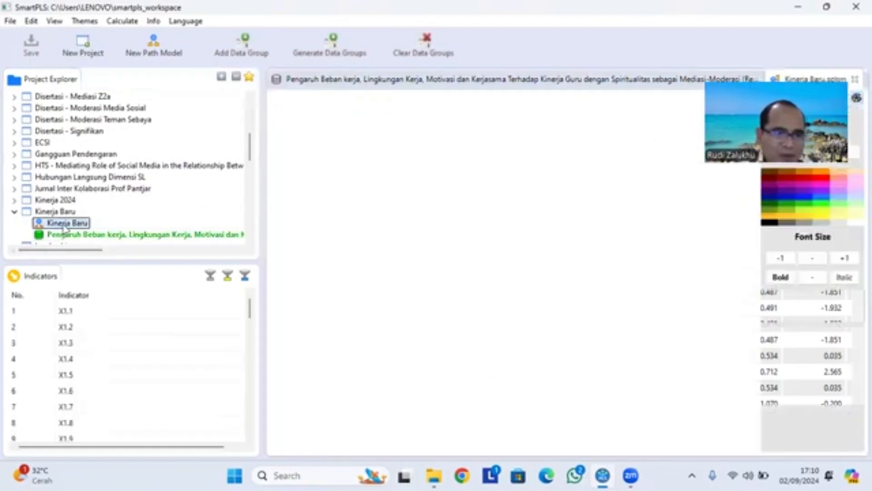
pyautogui.click(78, 317)
pyautogui.scroll(-1, 133, 377)
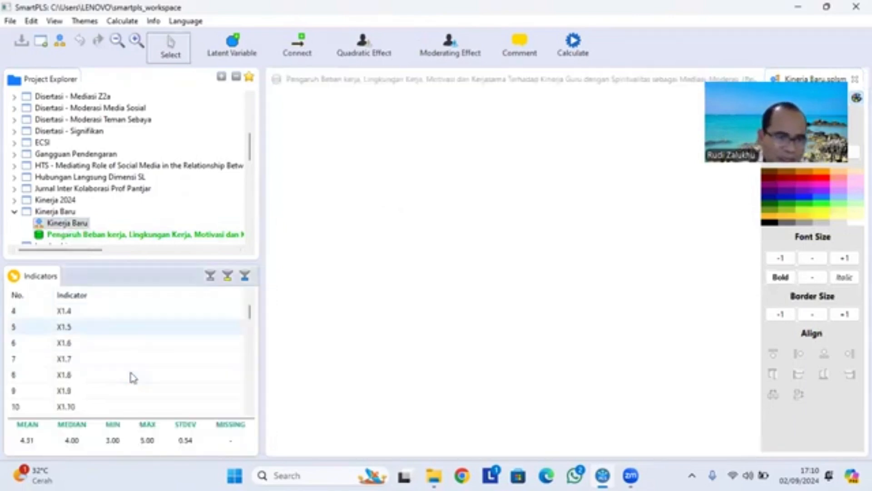
pyautogui.scroll(-2, 132, 377)
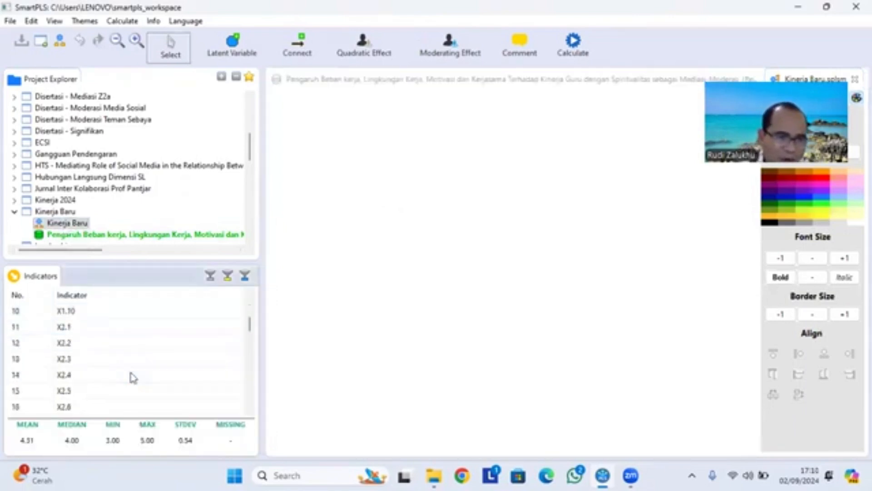
pyautogui.keyDown('shift'); pyautogui.click(94, 318); pyautogui.keyUp('shift')
pyautogui.scroll(3, 121, 323)
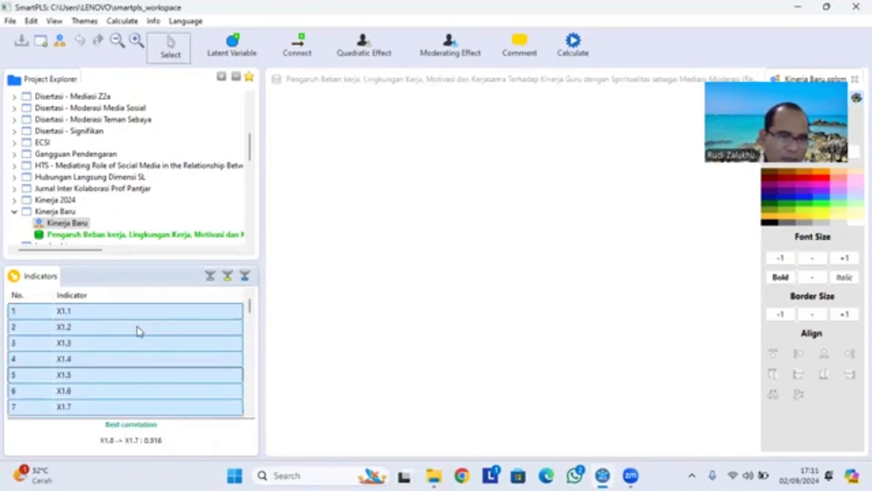
pyautogui.moveTo(121, 350); pyautogui.dragTo(407, 141)
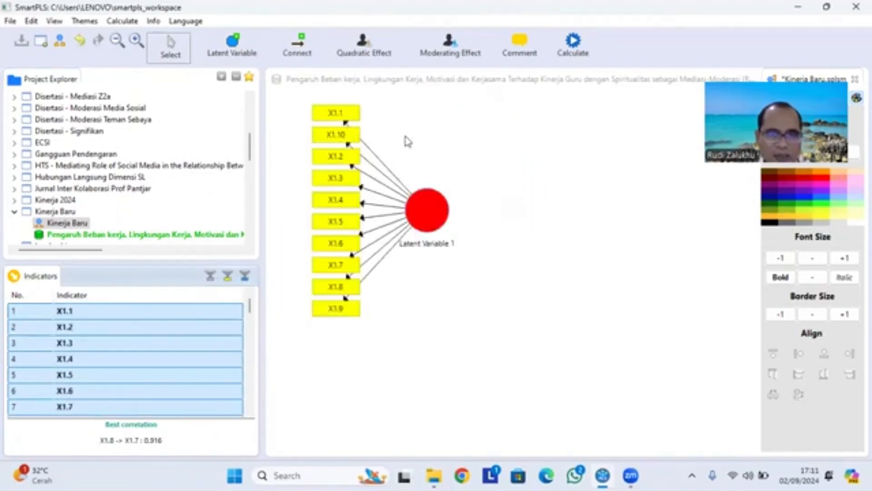
# - Place indicators X2.1 through X2.7 on the canvas as a latent variable below the X1 construct
pyautogui.scroll(-2, 142, 397)
pyautogui.click(111, 378)
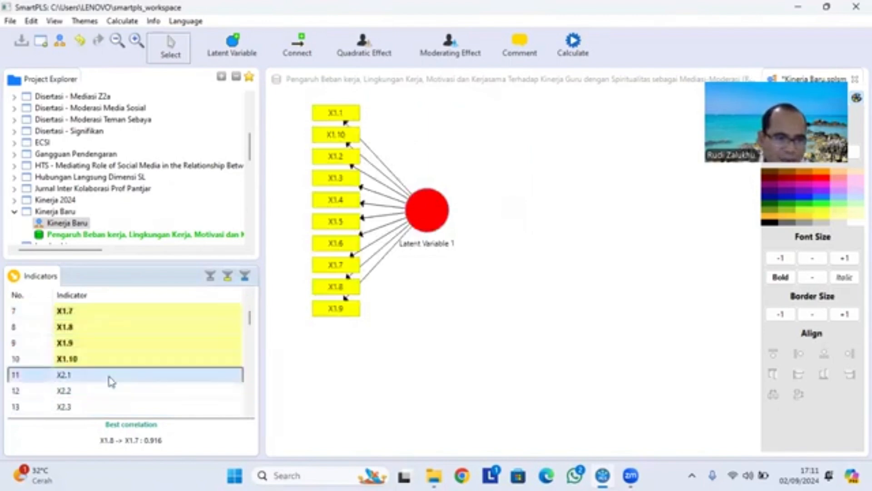
pyautogui.scroll(-1, 113, 388)
pyautogui.scroll(-2, 113, 388)
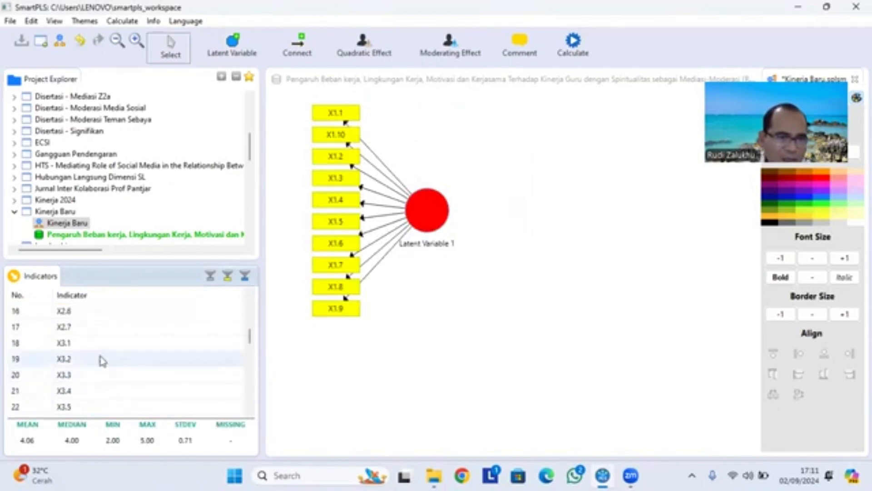
pyautogui.keyDown('shift'); pyautogui.click(102, 332); pyautogui.keyUp('shift')
pyautogui.scroll(1, 102, 331)
pyautogui.keyDown('shift'); pyautogui.click(114, 313); pyautogui.keyUp('shift')
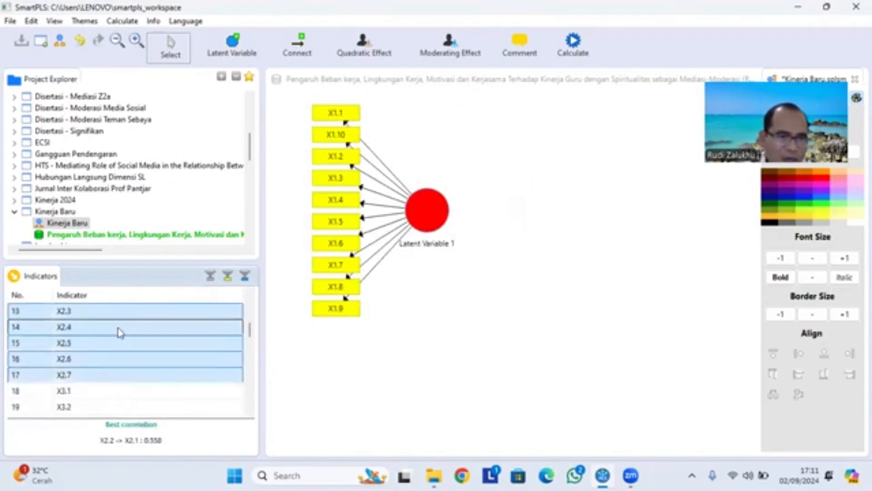
pyautogui.moveTo(116, 326); pyautogui.dragTo(480, 350)
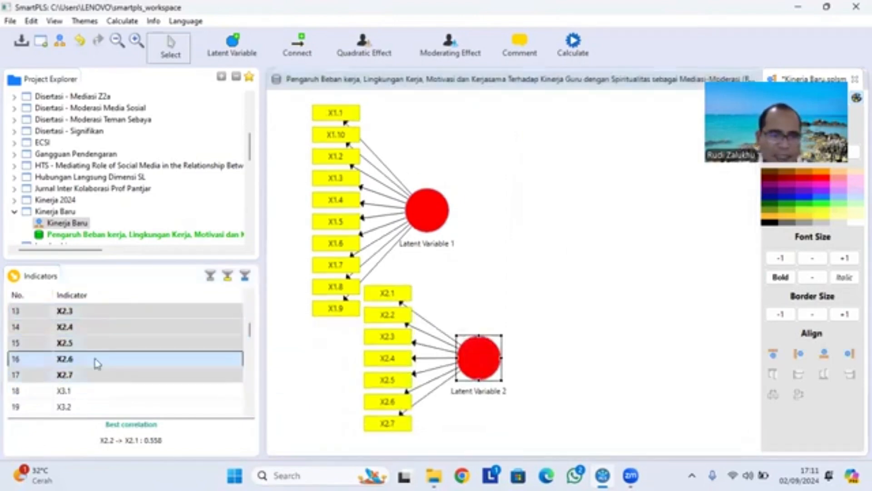
pyautogui.click(78, 404)
pyautogui.scroll(-3, 82, 400)
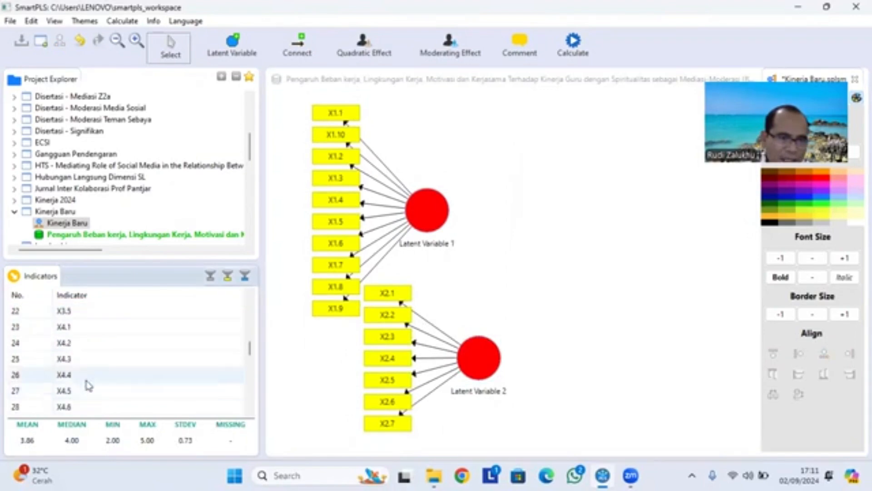
pyautogui.keyDown('shift'); pyautogui.click(84, 364); pyautogui.keyUp('shift')
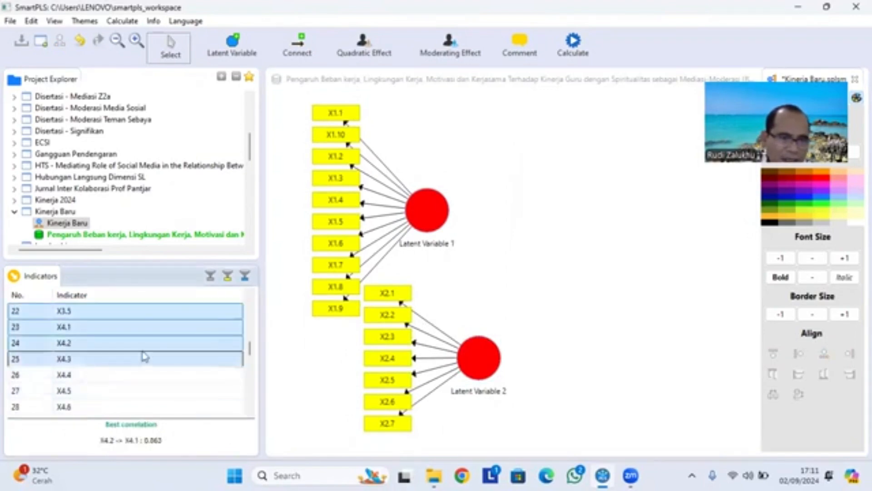
pyautogui.click(97, 314)
pyautogui.scroll(3, 100, 318)
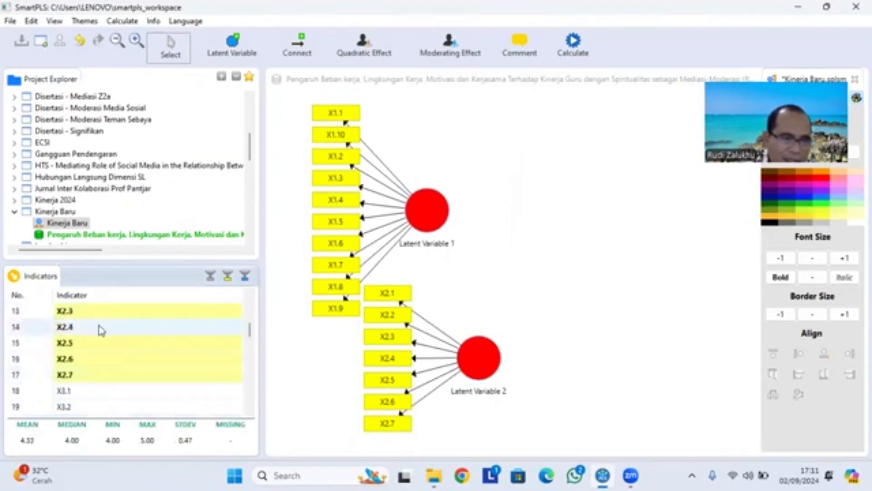
# - Place indicators X3.1 through X3.5 as a latent variable below the X2 construct and shift it leftward
pyautogui.click(93, 391)
pyautogui.scroll(-3, 93, 393)
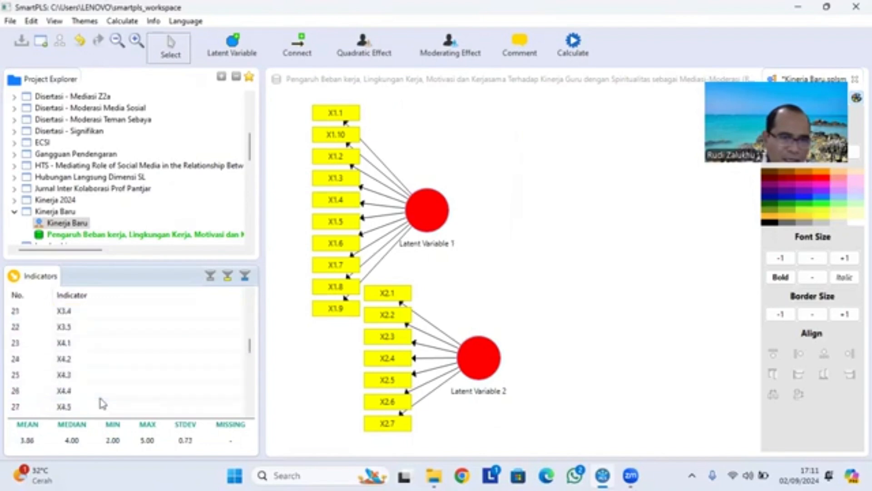
pyautogui.keyDown('shift'); pyautogui.click(90, 327); pyautogui.keyUp('shift')
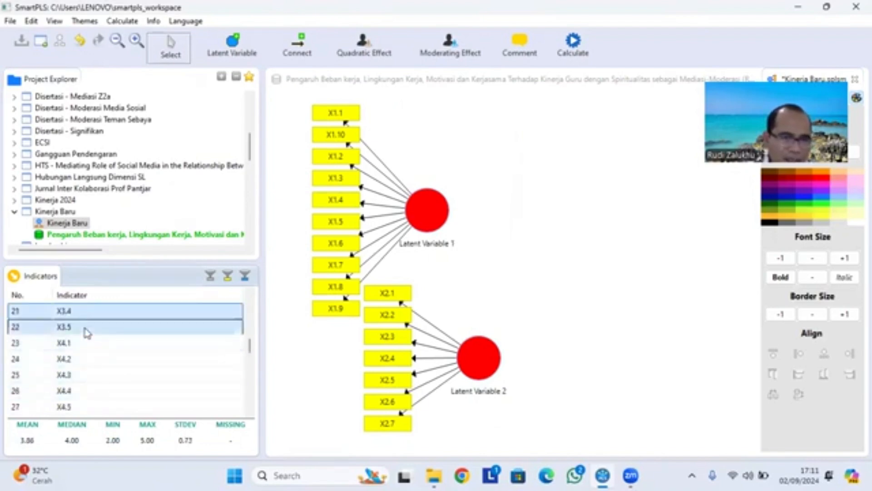
pyautogui.scroll(1, 113, 350)
pyautogui.moveTo(126, 354); pyautogui.dragTo(473, 434)
pyautogui.moveTo(488, 397); pyautogui.dragTo(426, 431)
# - Place indicators X4.1 through X4.8 as a latent variable to the right of the X2 construct
pyautogui.scroll(-1, 448, 419)
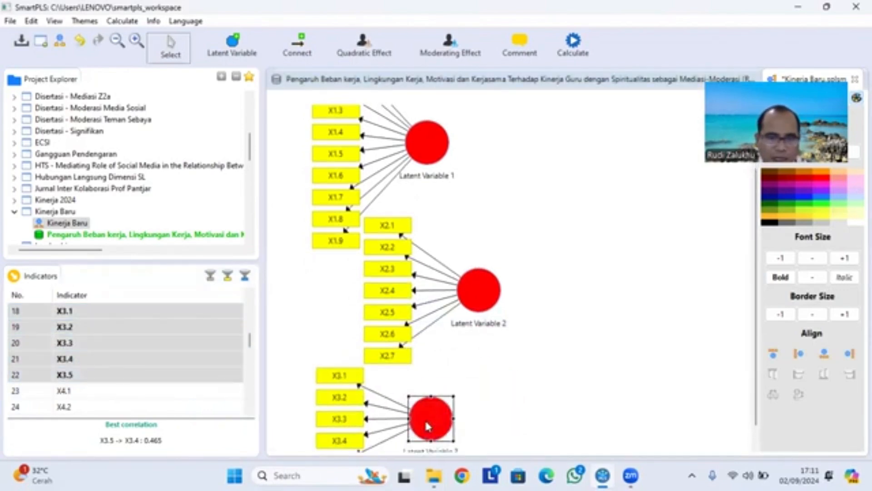
pyautogui.click(120, 394)
pyautogui.scroll(-4, 130, 398)
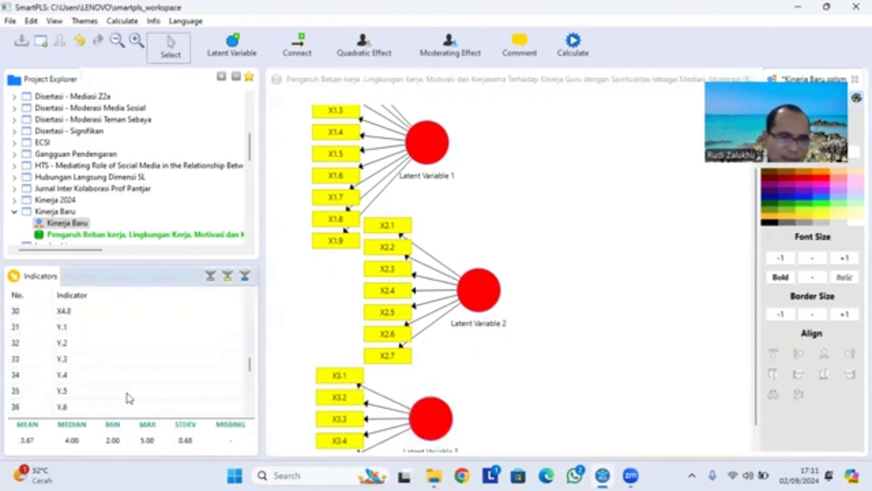
pyautogui.keyDown('shift'); pyautogui.click(101, 378); pyautogui.keyUp('shift')
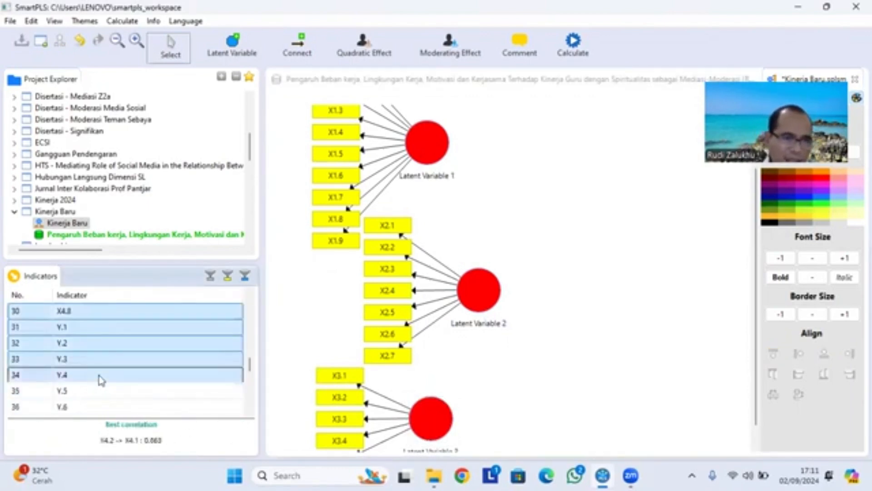
pyautogui.scroll(2, 100, 364)
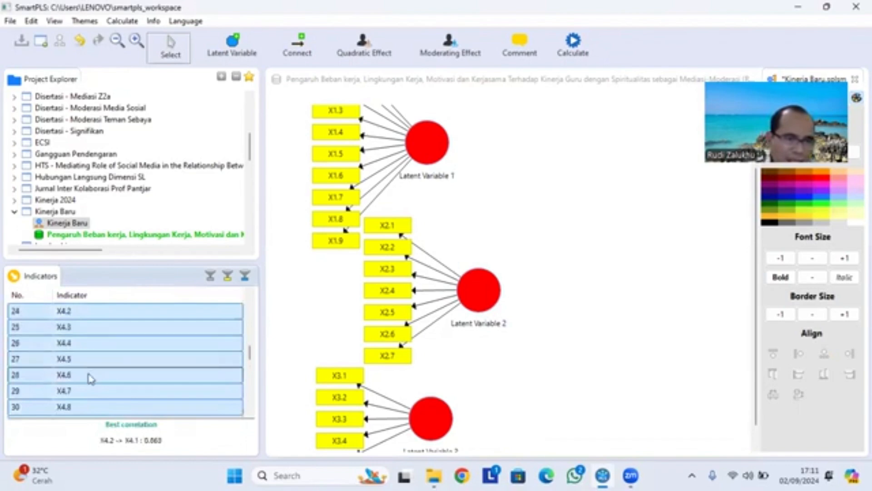
pyautogui.scroll(-1, 93, 403)
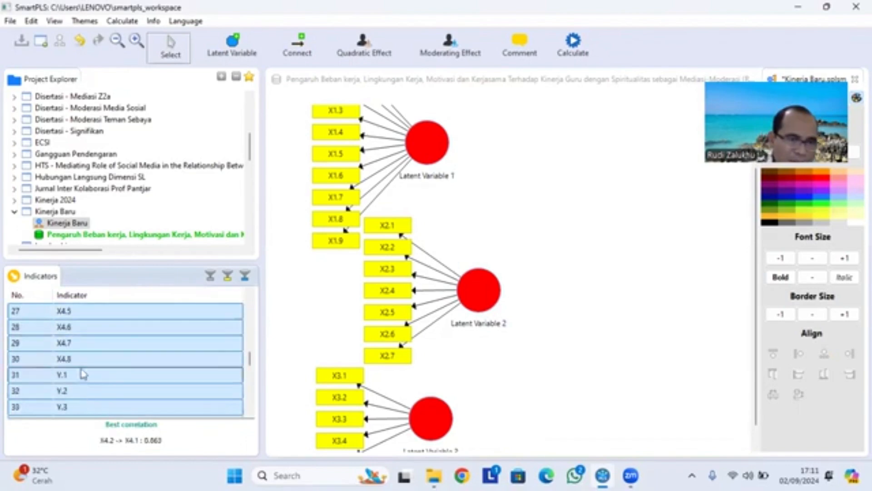
pyautogui.keyDown('shift'); pyautogui.click(91, 360); pyautogui.keyUp('shift')
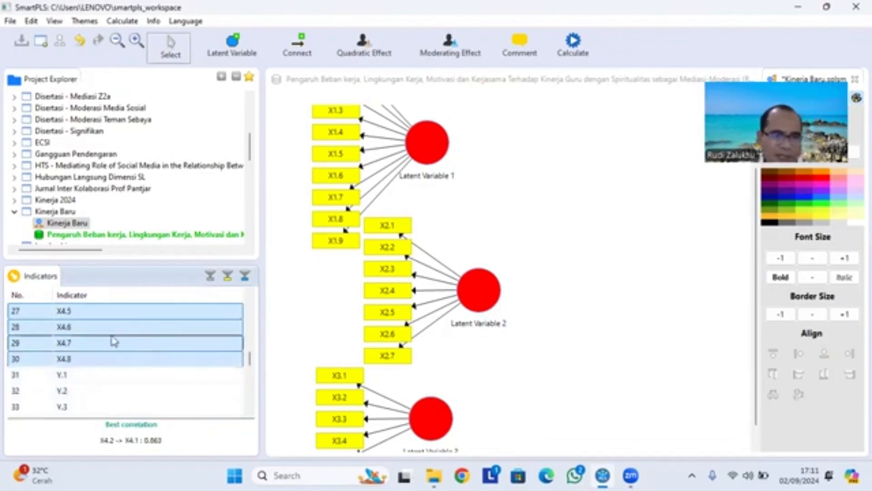
pyautogui.moveTo(99, 335); pyautogui.dragTo(609, 405)
pyautogui.moveTo(626, 363)
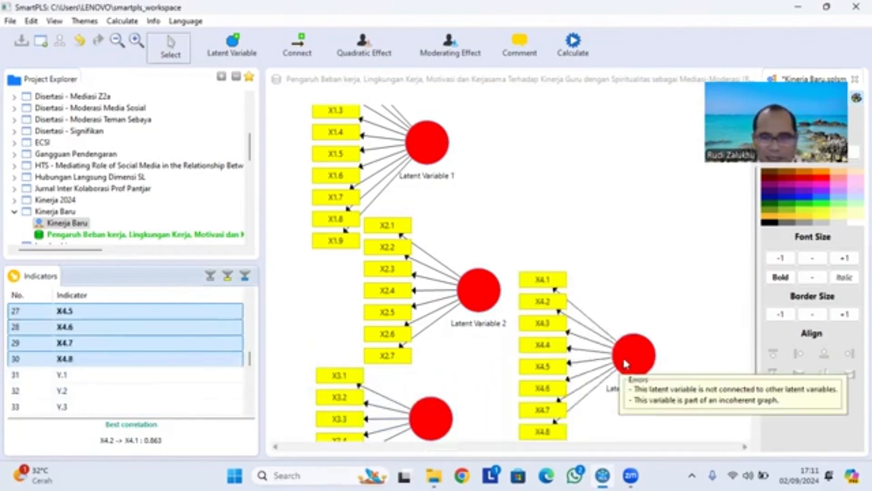
# - Place indicators Y.1 through Y.7 as a latent variable above and to the right of the X4 construct
pyautogui.click(132, 378)
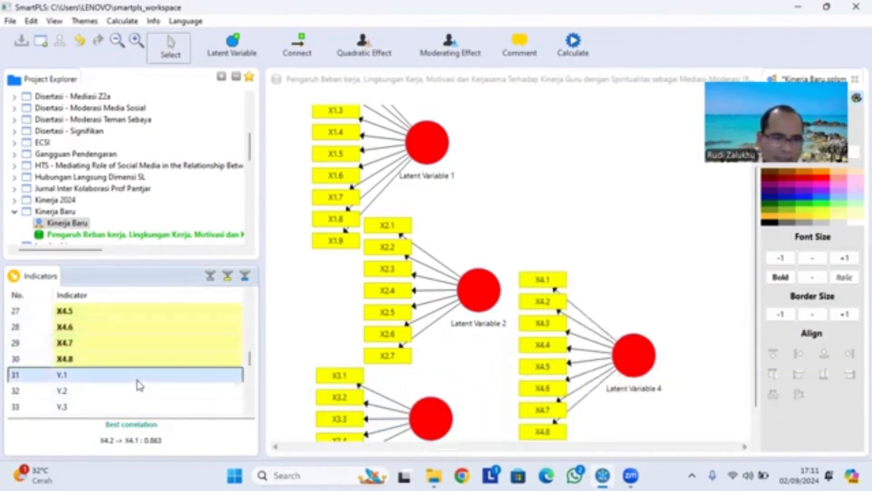
pyautogui.scroll(-4, 132, 385)
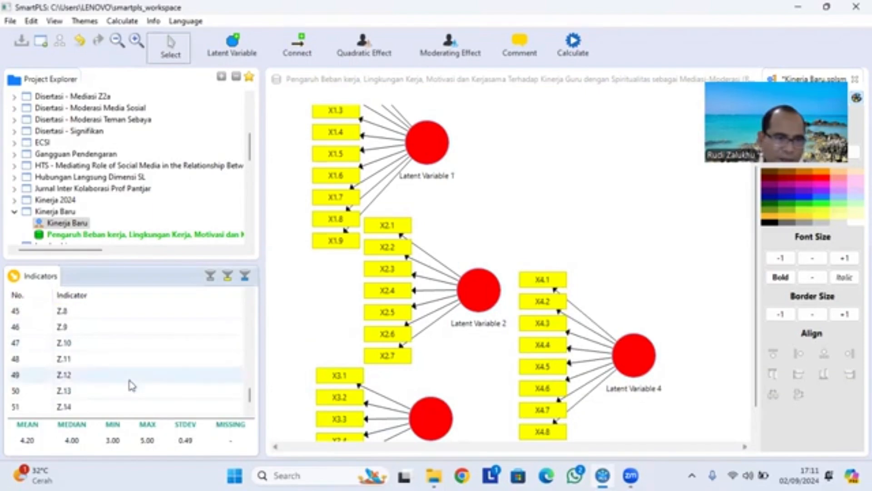
pyautogui.scroll(1, 133, 384)
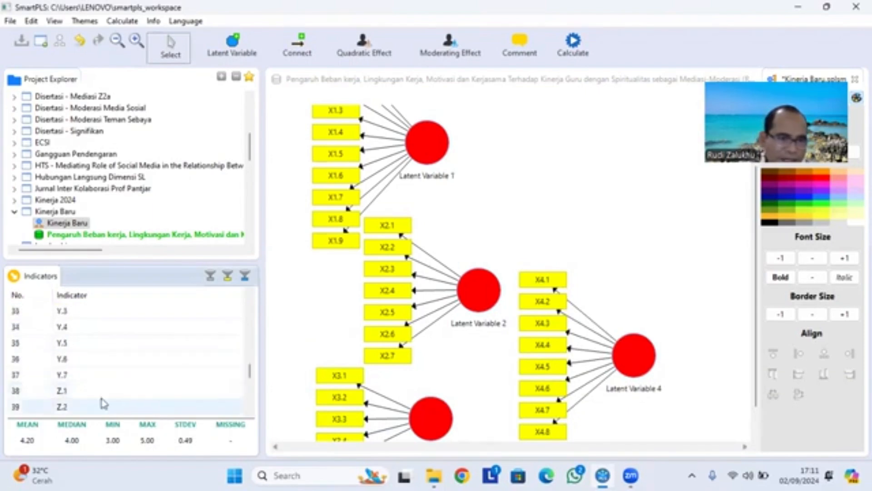
pyautogui.moveTo(82, 380); pyautogui.dragTo(714, 252)
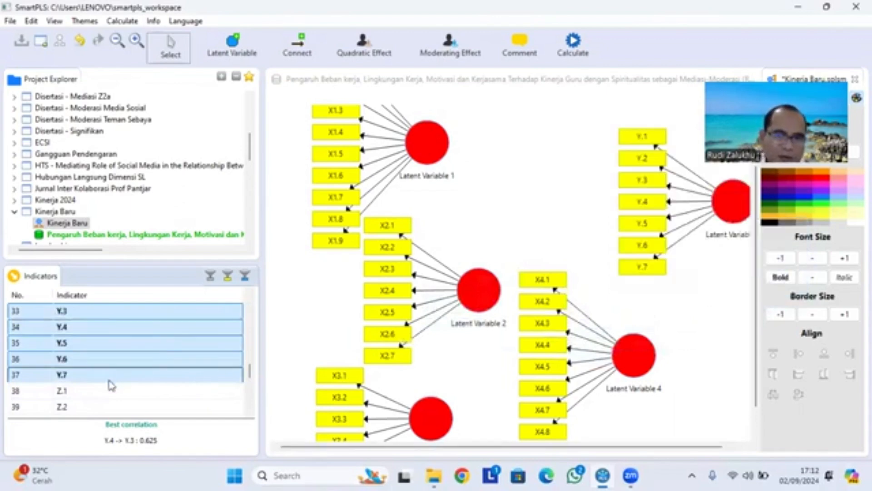
# - Place indicators Z.1 through Z.16 as a latent variable between the X1 and Y constructs and adjust its position
pyautogui.click(91, 393)
pyautogui.scroll(-5, 100, 400)
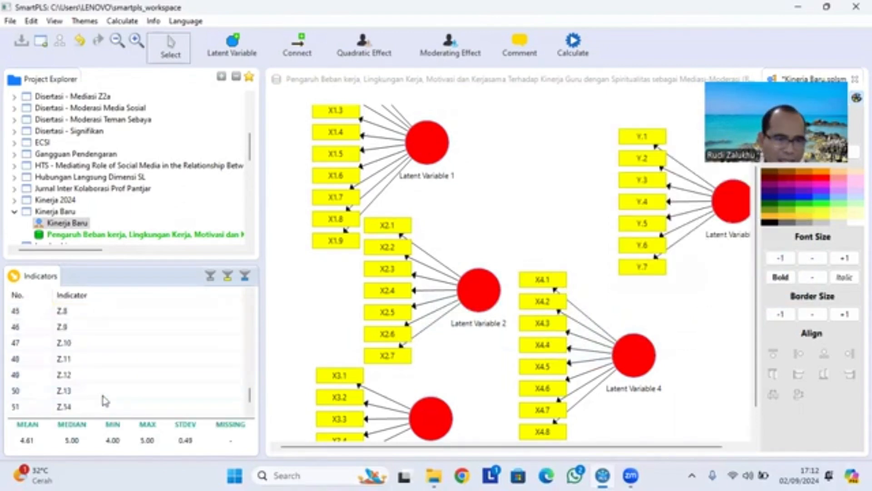
pyautogui.keyDown('shift'); pyautogui.click(88, 407); pyautogui.keyUp('shift')
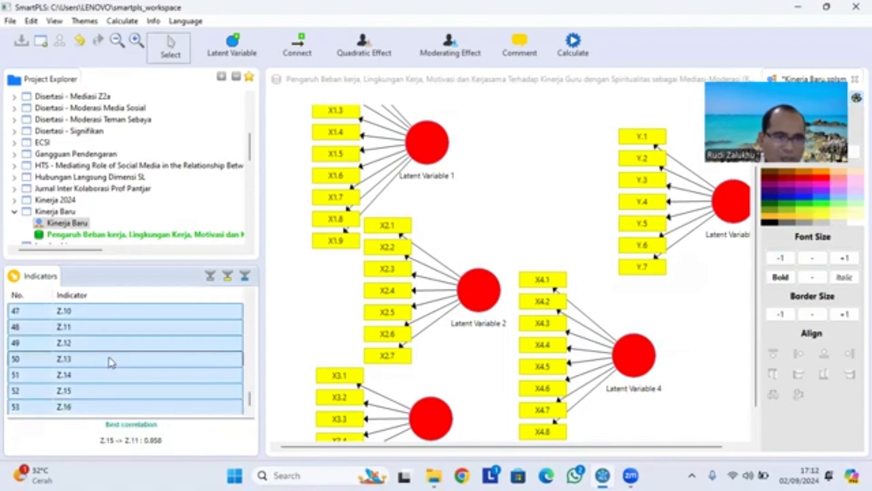
pyautogui.moveTo(112, 358); pyautogui.dragTo(567, 138)
pyautogui.moveTo(580, 221); pyautogui.dragTo(592, 167)
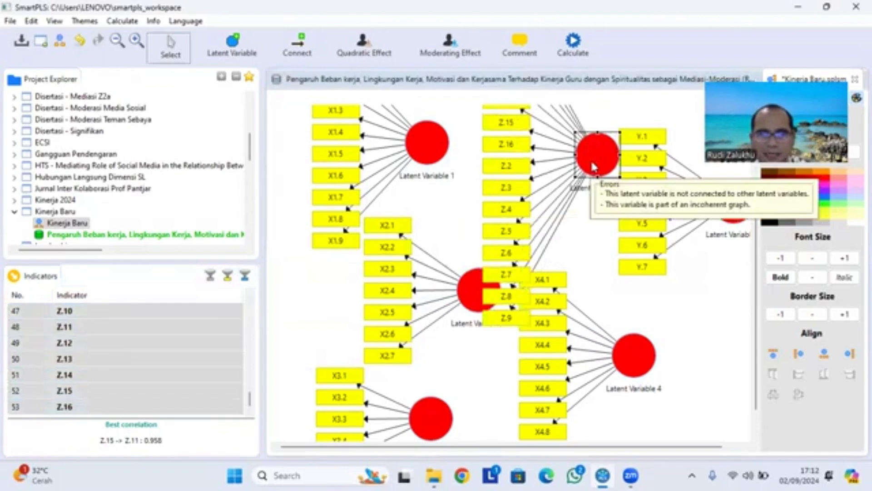
# - Align the Z construct's indicators above its latent variable and the X4 construct's indicators below its latent variable
pyautogui.rightClick(594, 166)
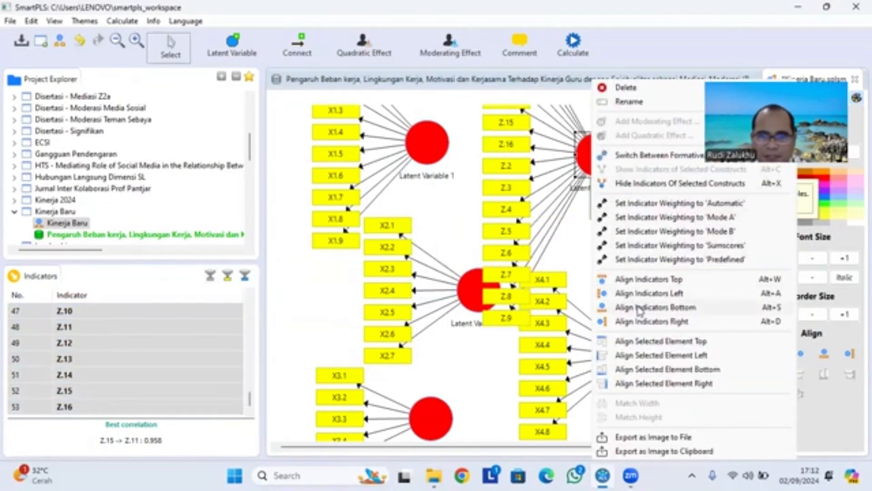
pyautogui.click(664, 287)
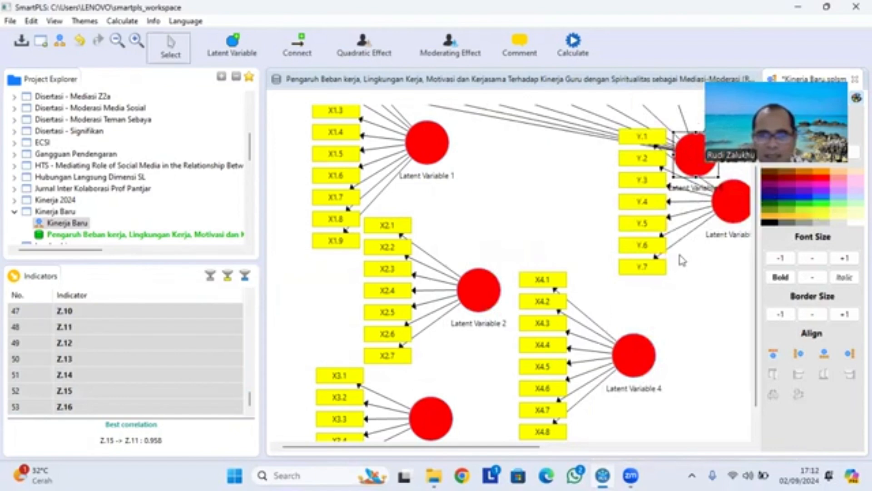
pyautogui.rightClick(628, 357)
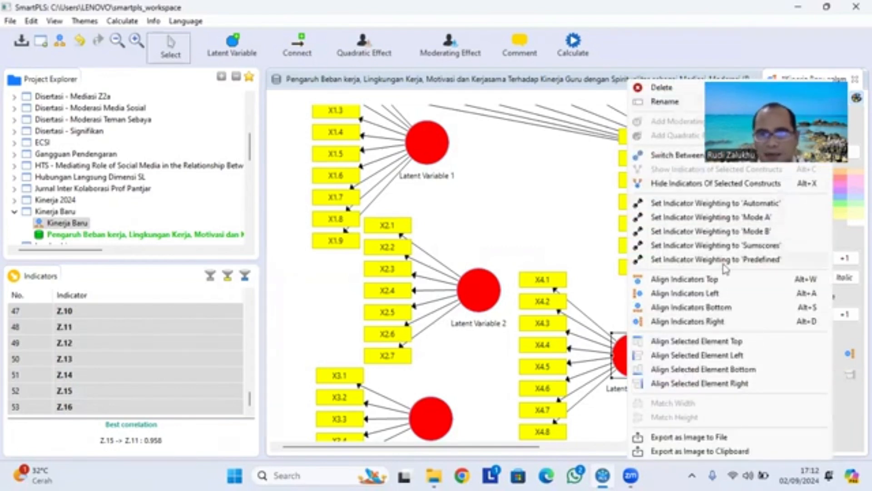
pyautogui.click(720, 312)
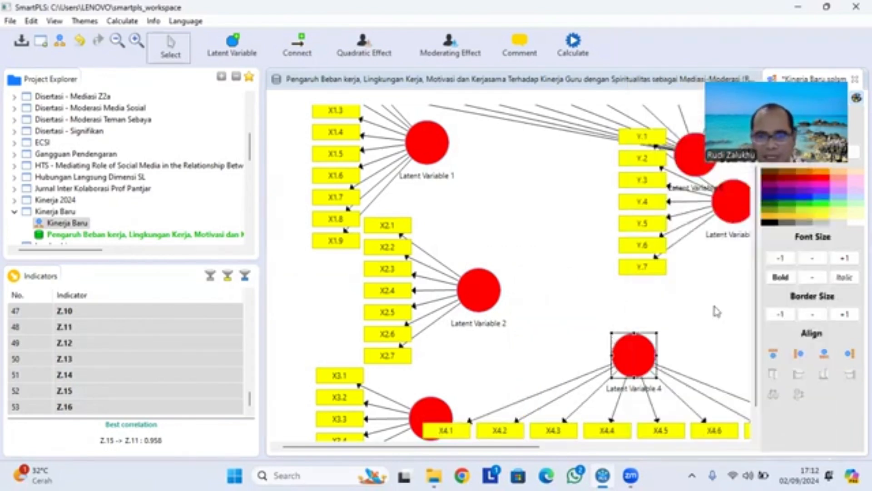
# - Align the Y construct's indicators to the right of its latent variable and move the construct slightly down
pyautogui.rightClick(734, 214)
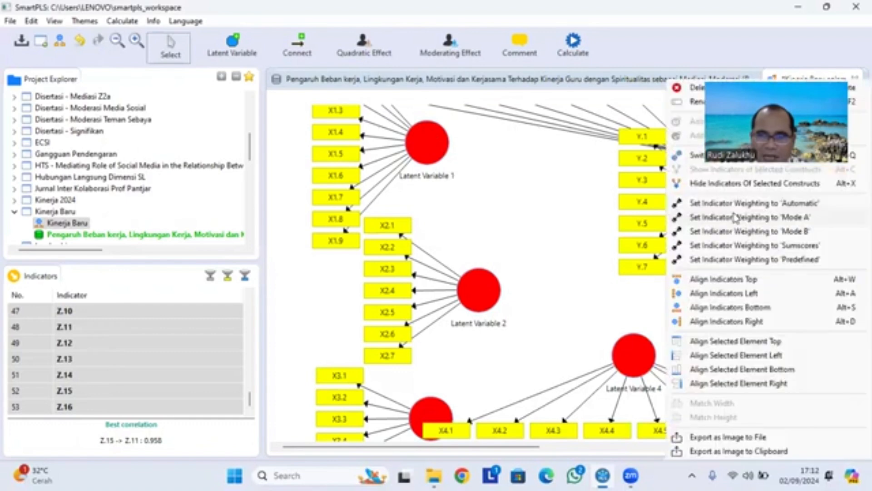
pyautogui.click(748, 325)
pyautogui.moveTo(722, 211); pyautogui.dragTo(732, 263)
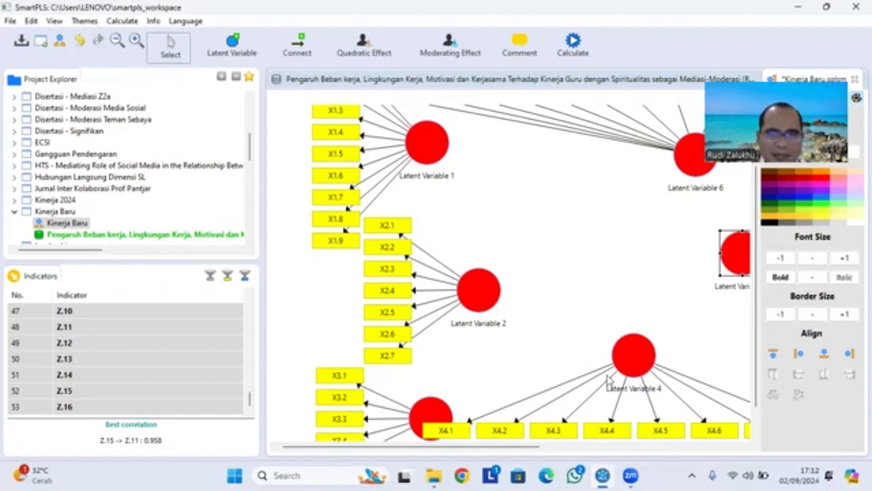
# - Check the variable names in the Latihan folder's file titles, and rename Latent Variable 1 in SmartPLS as Beban Kerja
pyautogui.click(434, 475)
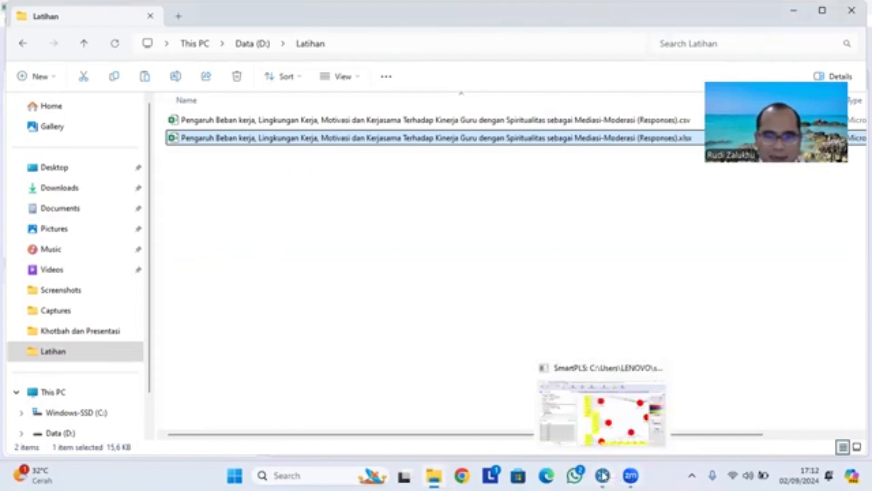
pyautogui.click(603, 476)
pyautogui.rightClick(421, 150)
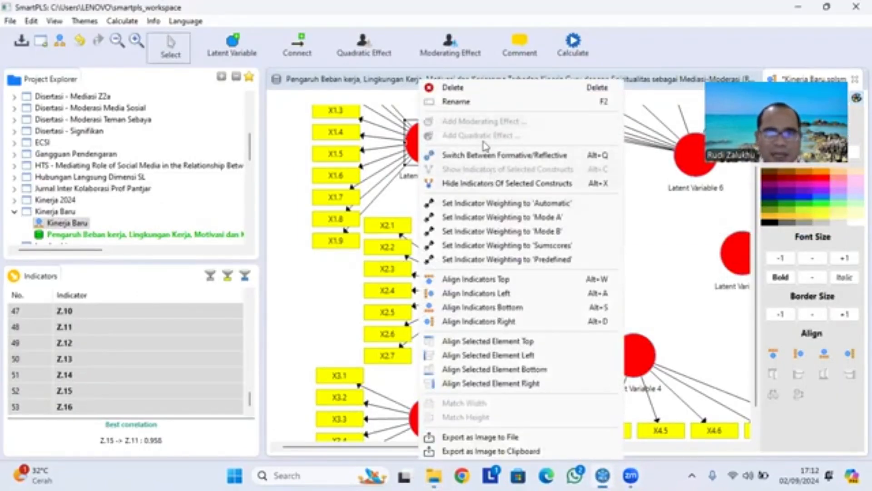
pyautogui.click(471, 107)
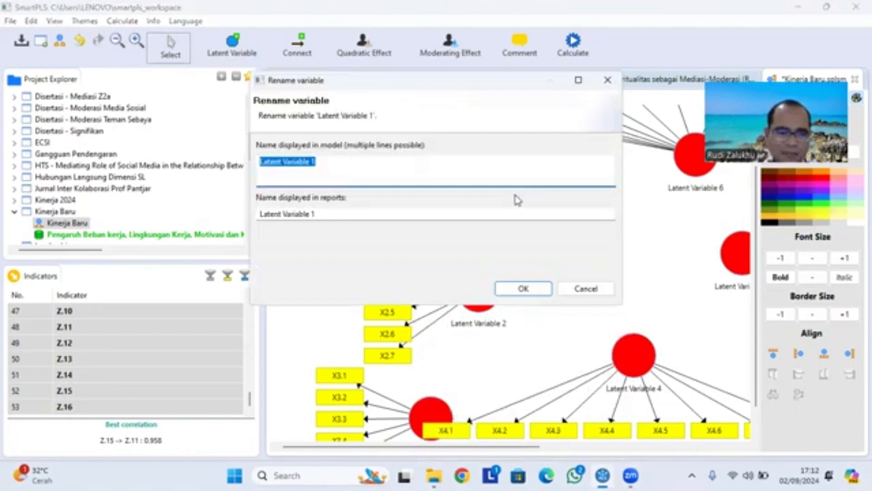
pyautogui.write('Beban Kerja')
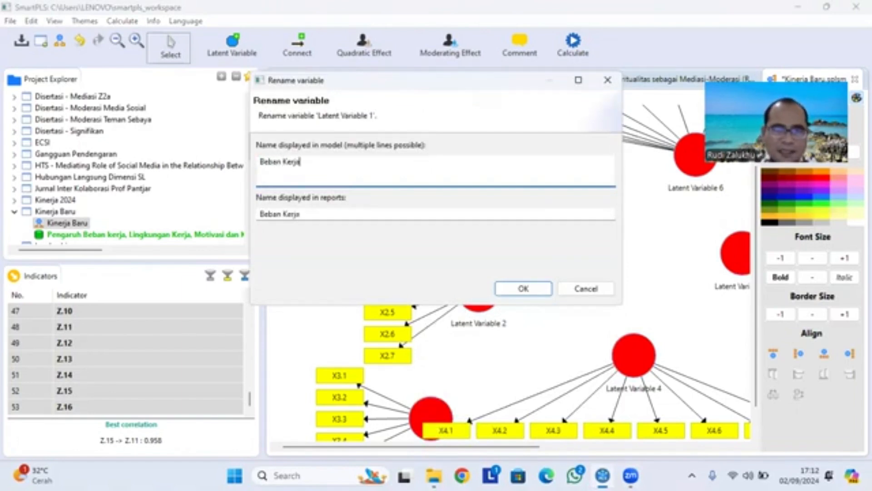
pyautogui.click(523, 288)
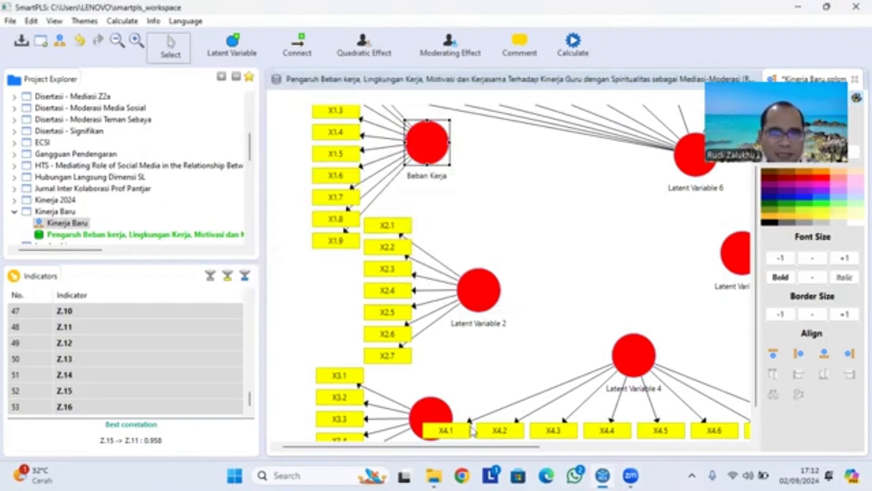
# - Check the next variable name in the Latihan folder's file titles, and rename Latent Variable 2 in SmartPLS as Lingkungan Kerja
pyautogui.click(436, 475)
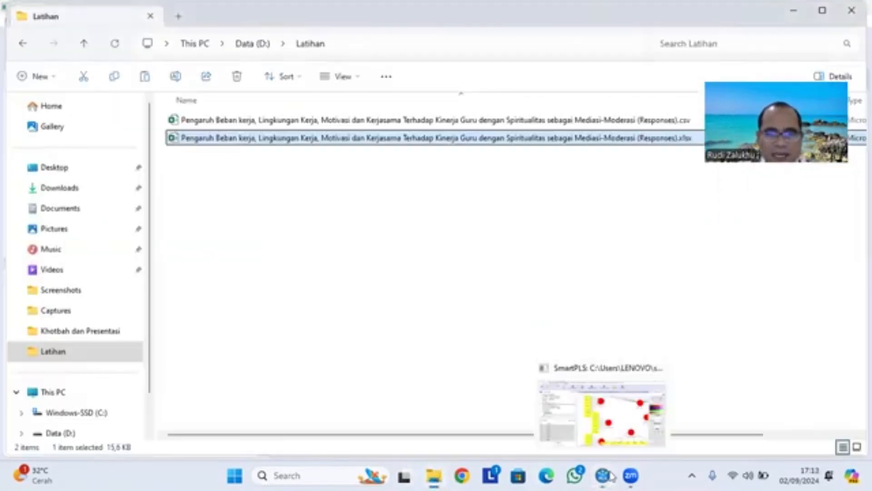
pyautogui.click(591, 404)
pyautogui.rightClick(469, 300)
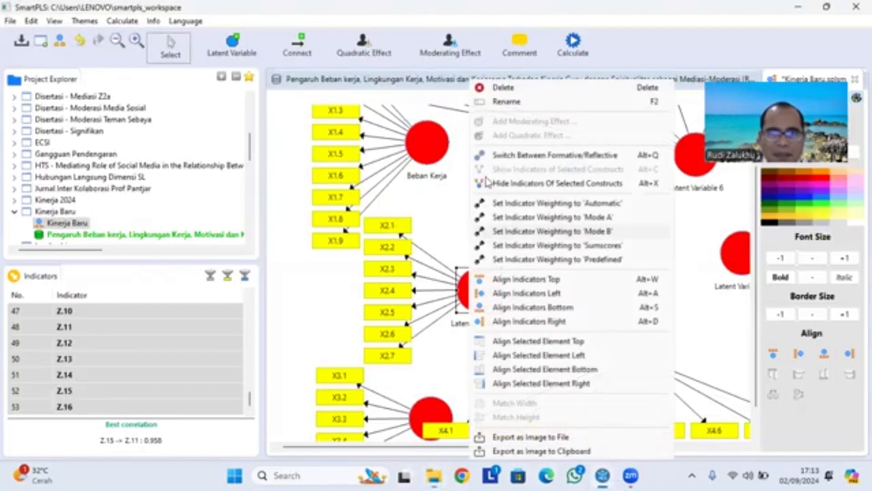
pyautogui.click(501, 108)
pyautogui.write('Li')
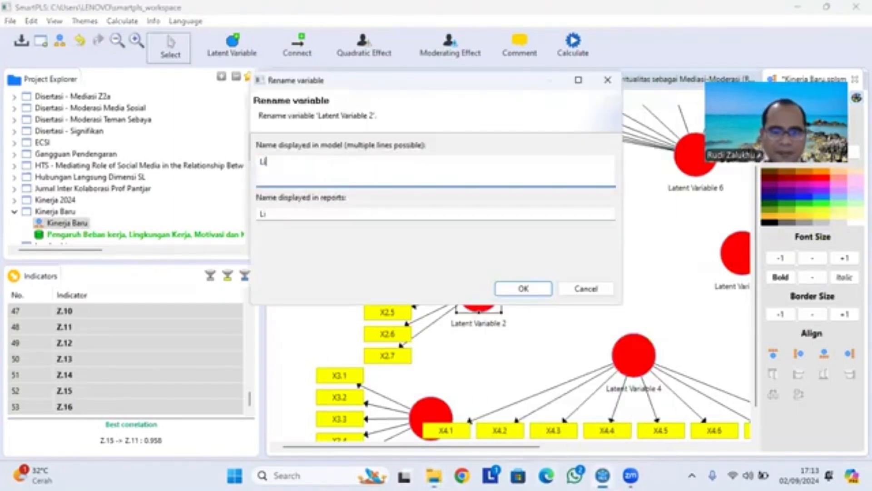
pyautogui.write('ngkungan K')
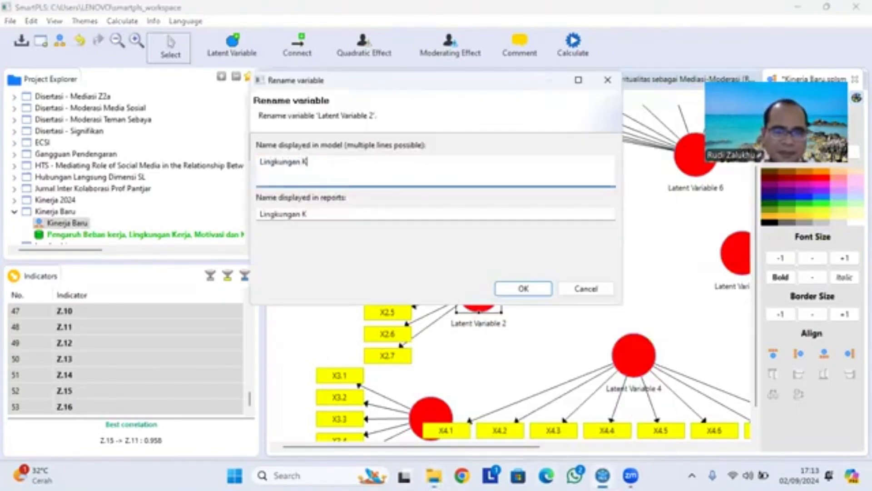
pyautogui.write('erja')
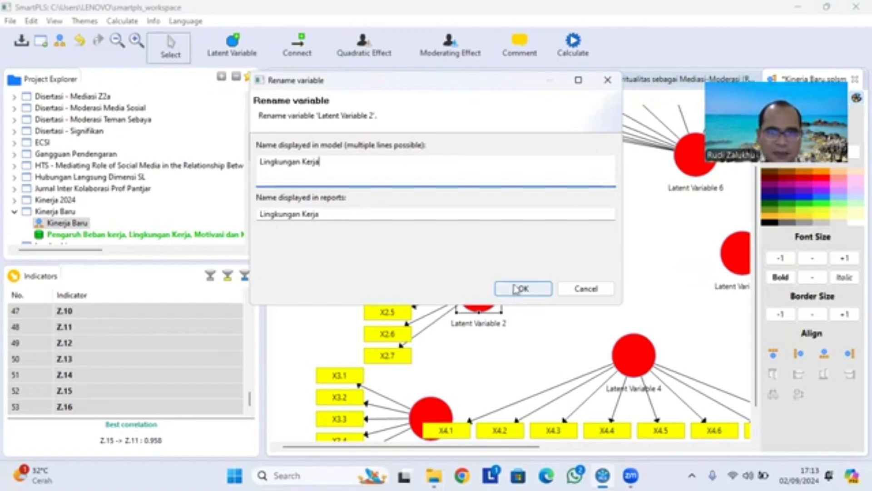
pyautogui.click(524, 288)
# - Rename Latent Variable 3, the construct with the X3 indicators, as Motivasi
pyautogui.scroll(-2, 511, 293)
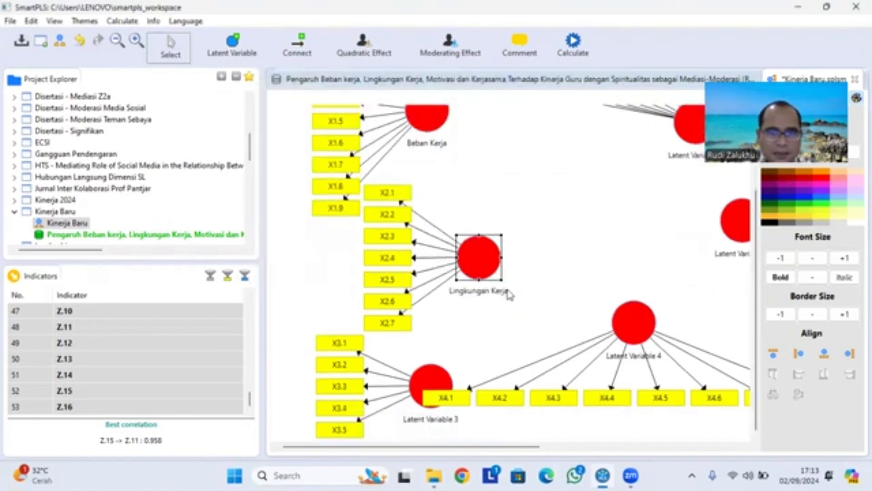
pyautogui.rightClick(429, 383)
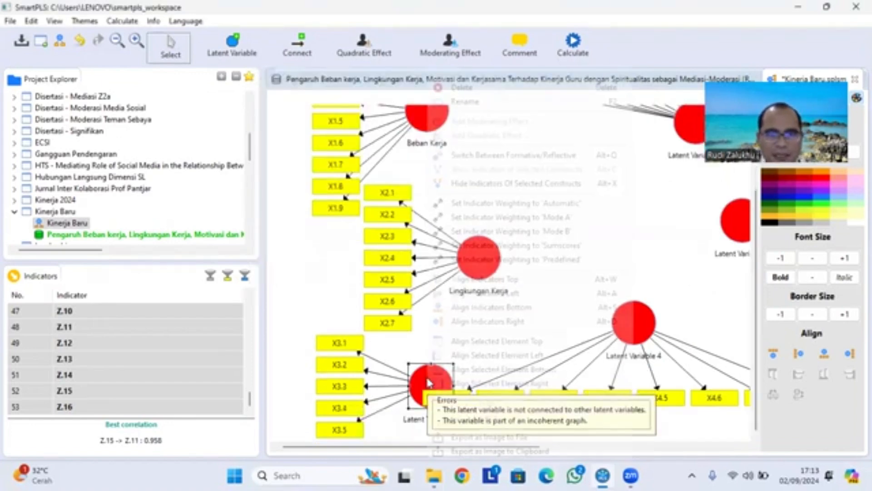
pyautogui.click(535, 104)
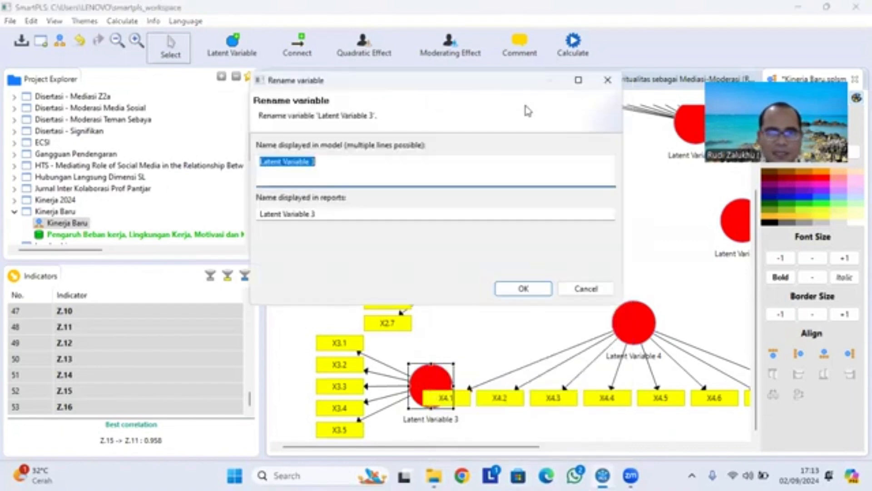
pyautogui.write('Motivasi')
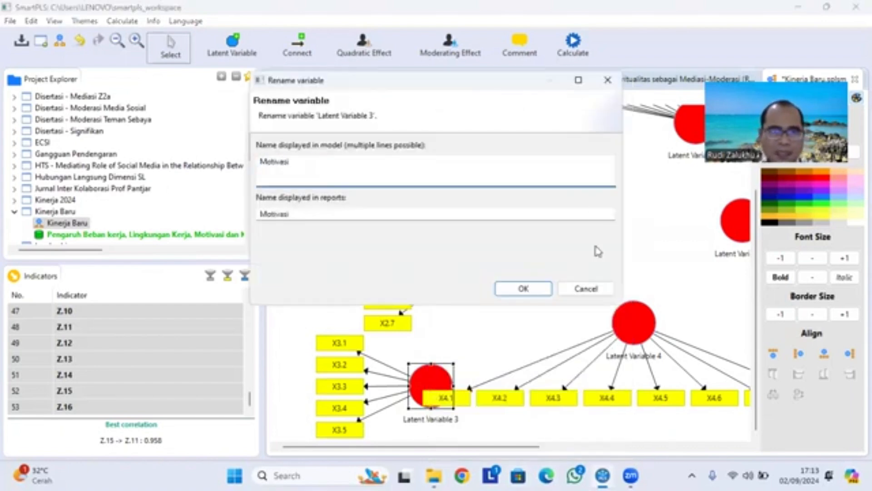
pyautogui.click(522, 289)
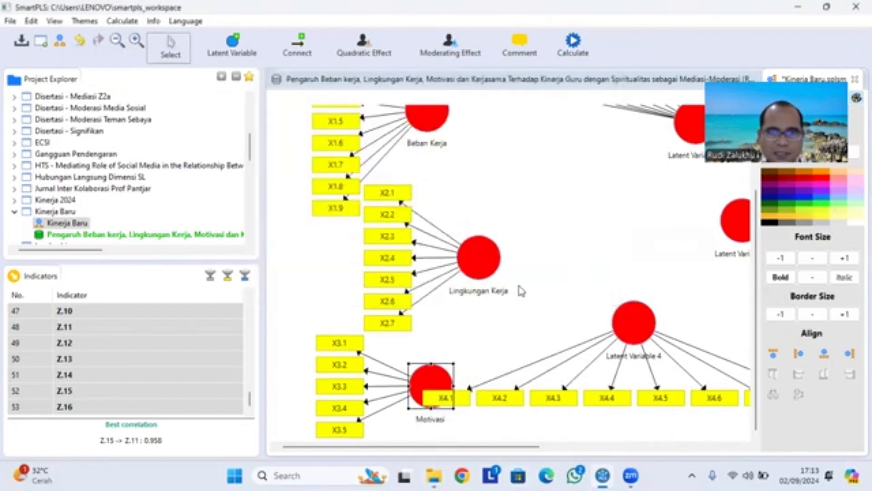
# - Rename Latent Variable 4, the construct with the X4 indicators, as Kerjasama
pyautogui.click(635, 338)
pyautogui.rightClick(635, 338)
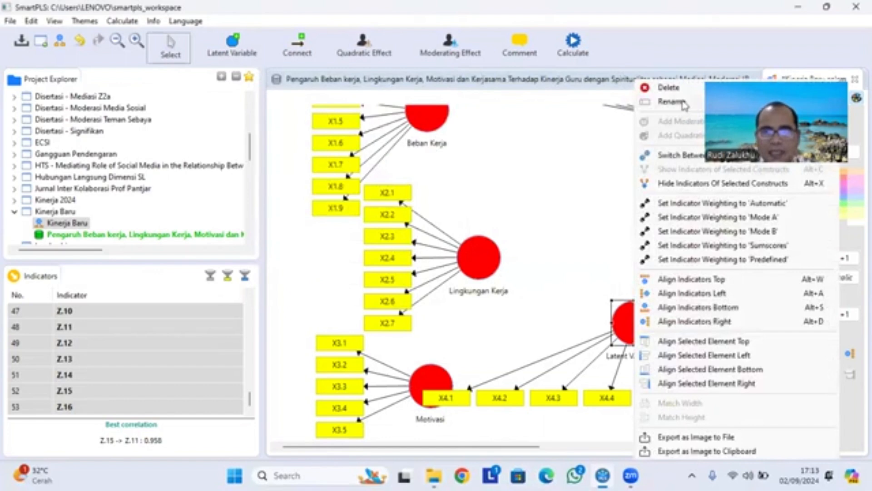
pyautogui.click(683, 104)
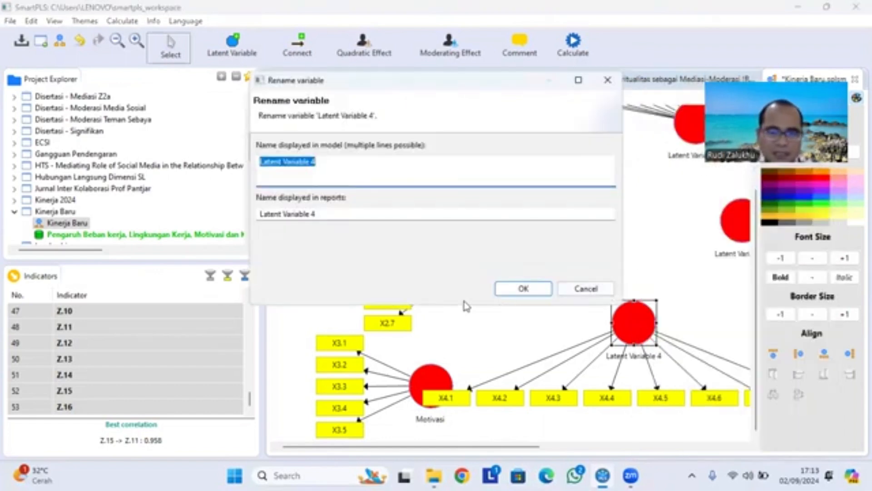
pyautogui.write('Kerjasama')
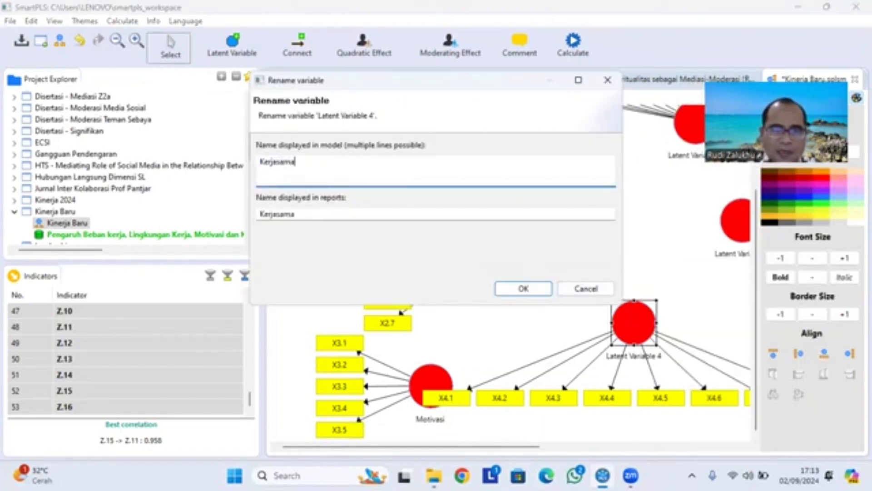
pyautogui.click(535, 290)
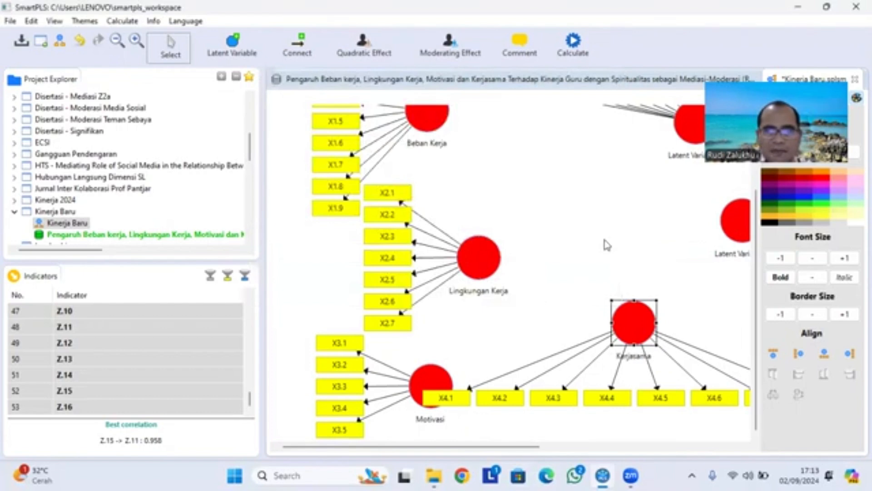
# - Rename Latent Variable 6, the construct with the Z indicators, as Spiritualitas
pyautogui.rightClick(687, 125)
pyautogui.click(691, 101)
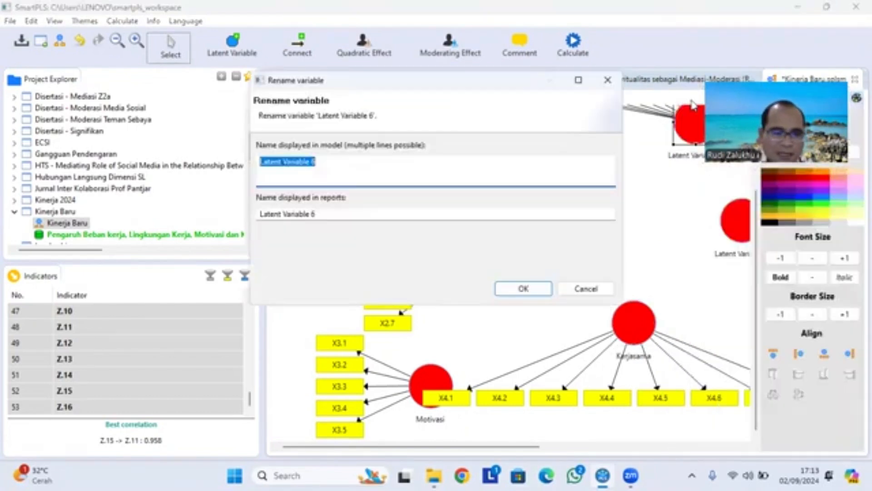
pyautogui.write('Spiritualitas')
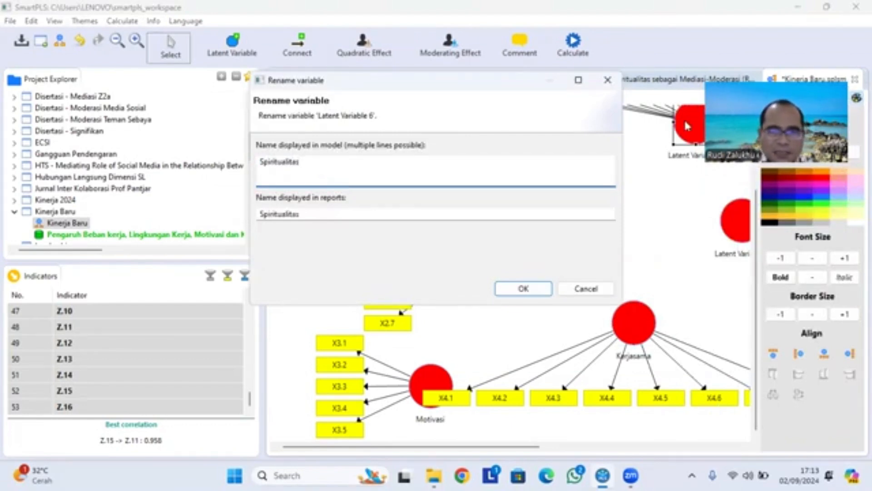
pyautogui.click(523, 288)
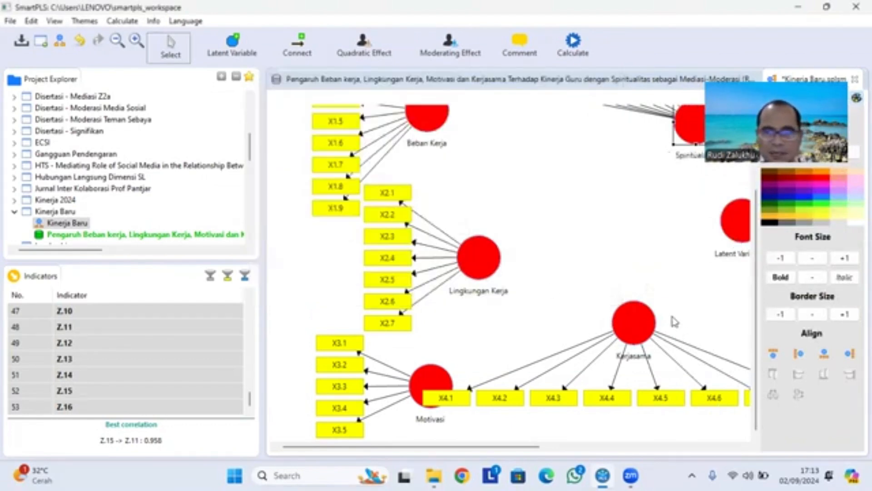
# - Rename Latent Variable 5, the construct with the Y indicators, as Kinerja
pyautogui.moveTo(530, 447); pyautogui.dragTo(615, 460)
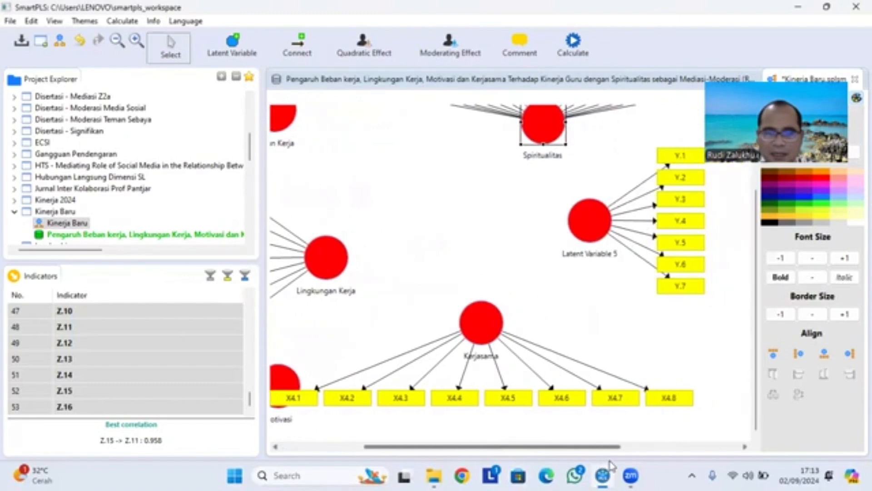
pyautogui.click(592, 219)
pyautogui.rightClick(592, 219)
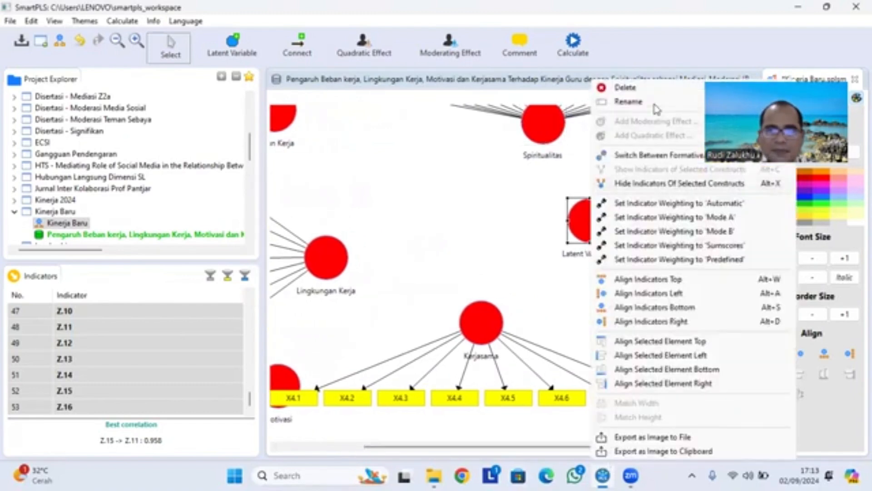
pyautogui.click(654, 106)
pyautogui.write('Kinerja')
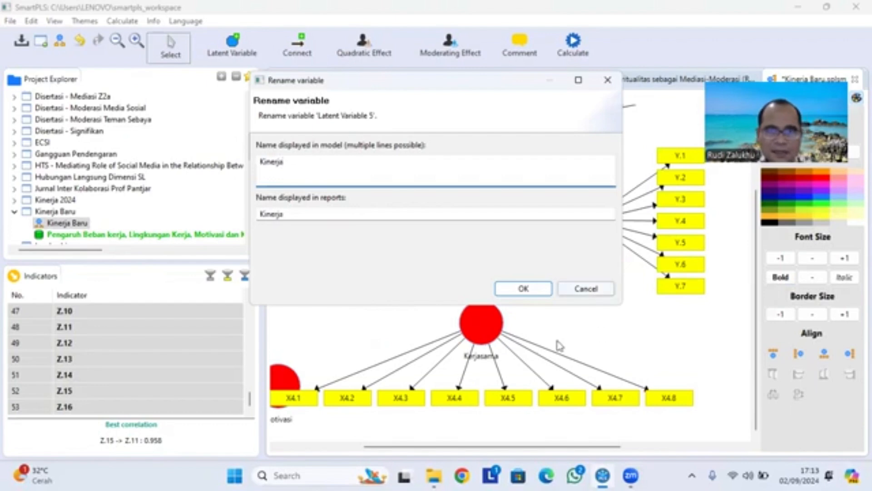
pyautogui.click(524, 288)
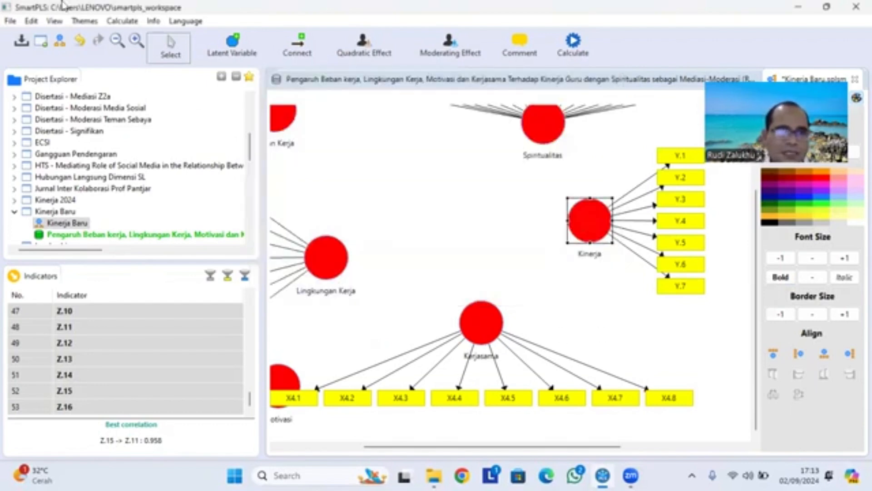
# - Move the Kerjasama construct with its X4 indicators down and slightly right so that it clears the Motivasi construct
pyautogui.click(118, 41)
pyautogui.click(118, 41)
pyautogui.click(118, 42)
pyautogui.click(118, 42)
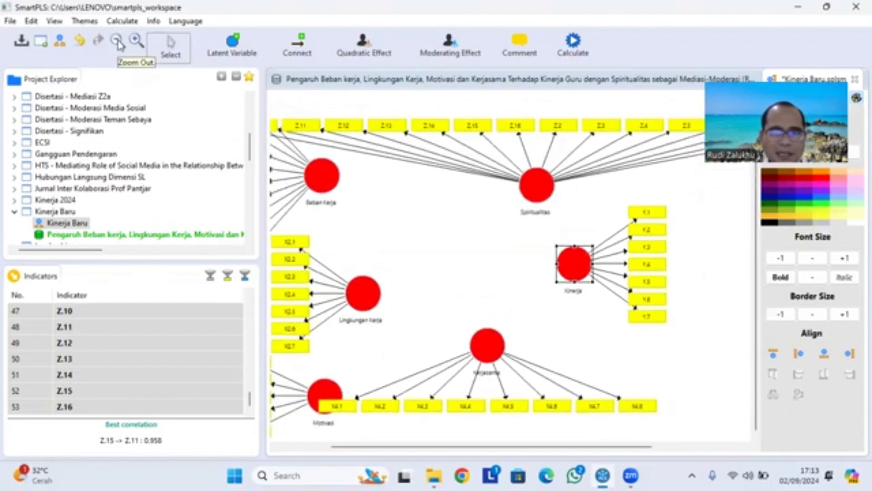
pyautogui.click(118, 42)
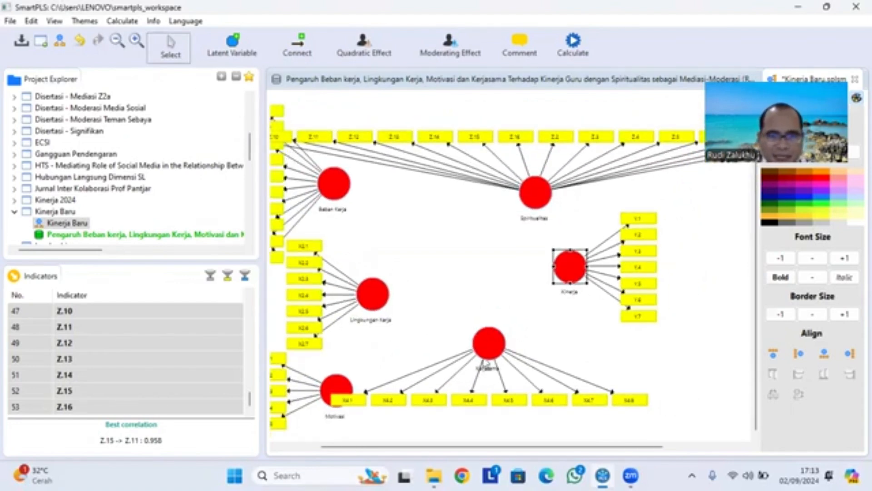
pyautogui.click(486, 363)
pyautogui.moveTo(485, 363); pyautogui.dragTo(484, 387)
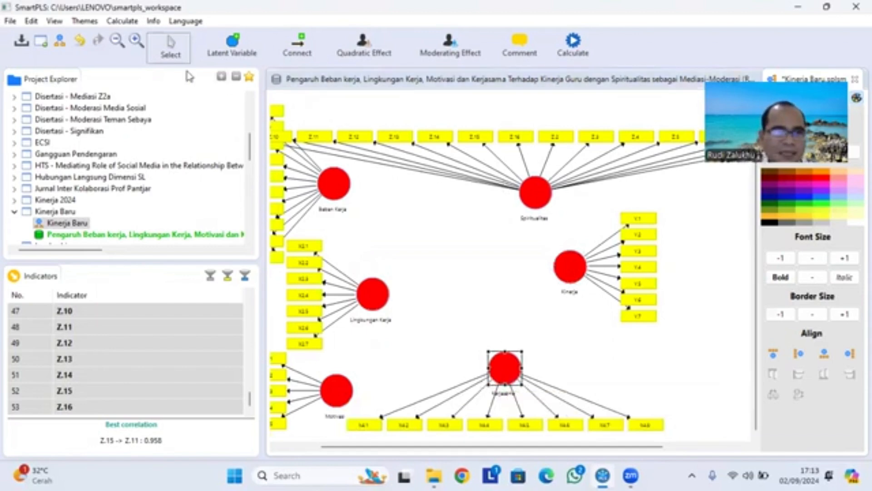
pyautogui.click(158, 74)
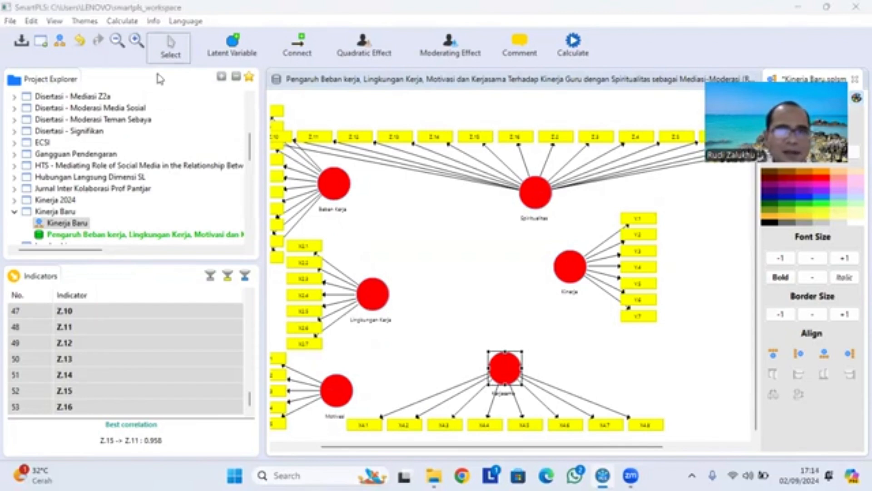
# - Connect Beban Kerja, Lingkungan Kerja, Motivasi, Kerjasama and Spiritualitas each to Kinerja with a path arrow
pyautogui.click(302, 48)
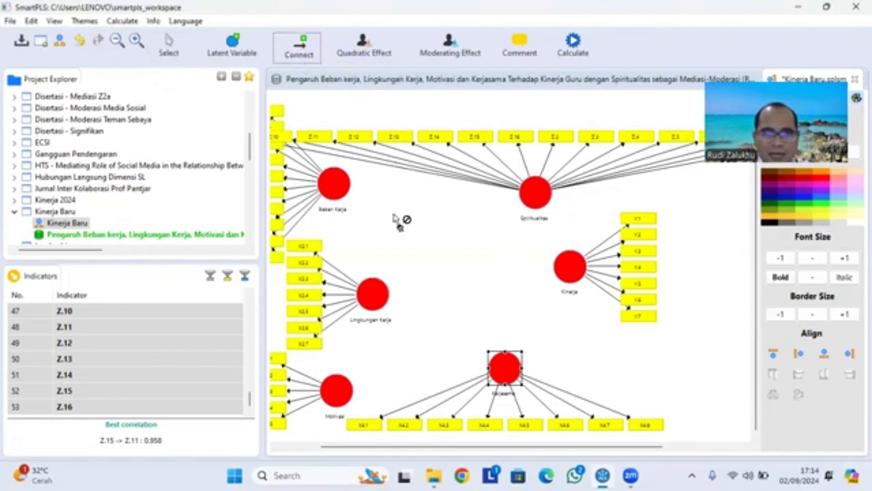
pyautogui.moveTo(332, 190)
pyautogui.mouseDown()
pyautogui.moveTo(506, 268)
pyautogui.moveTo(568, 266)
pyautogui.mouseUp()
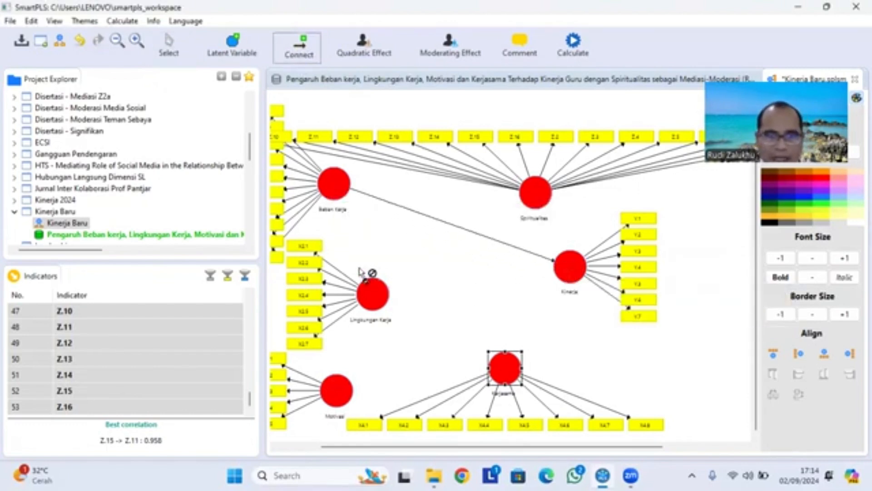
pyautogui.moveTo(371, 293); pyautogui.dragTo(569, 266)
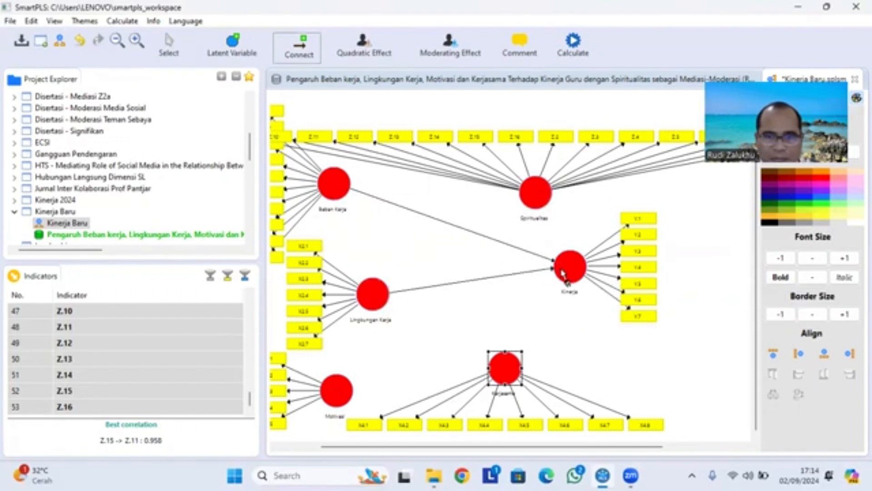
pyautogui.moveTo(354, 383); pyautogui.dragTo(568, 268)
pyautogui.moveTo(512, 371); pyautogui.dragTo(570, 265)
pyautogui.moveTo(543, 202); pyautogui.dragTo(570, 266)
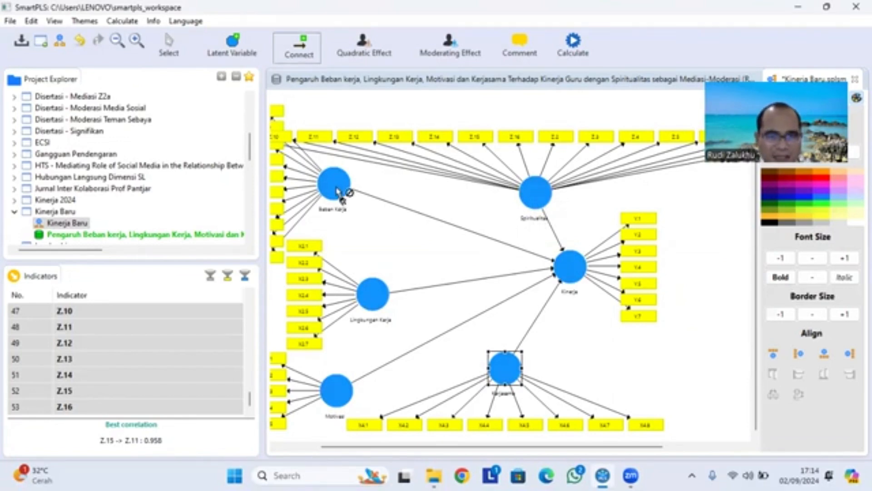
# - Draw path arrows from Beban Kerja, Lingkungan Kerja, Motivasi and Kerjasama to Spiritualitas as the mediator
pyautogui.moveTo(337, 191)
pyautogui.mouseDown()
pyautogui.moveTo(492, 210)
pyautogui.moveTo(536, 189)
pyautogui.moveTo(530, 205)
pyautogui.mouseUp()
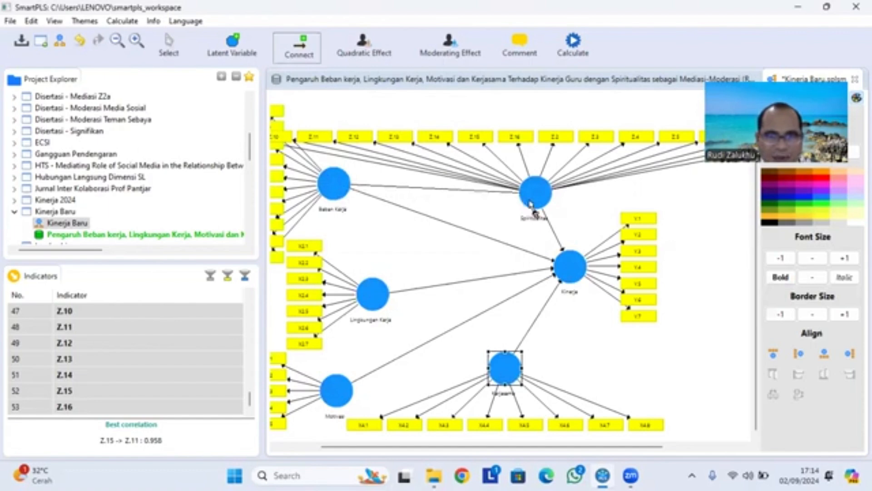
pyautogui.click(531, 203)
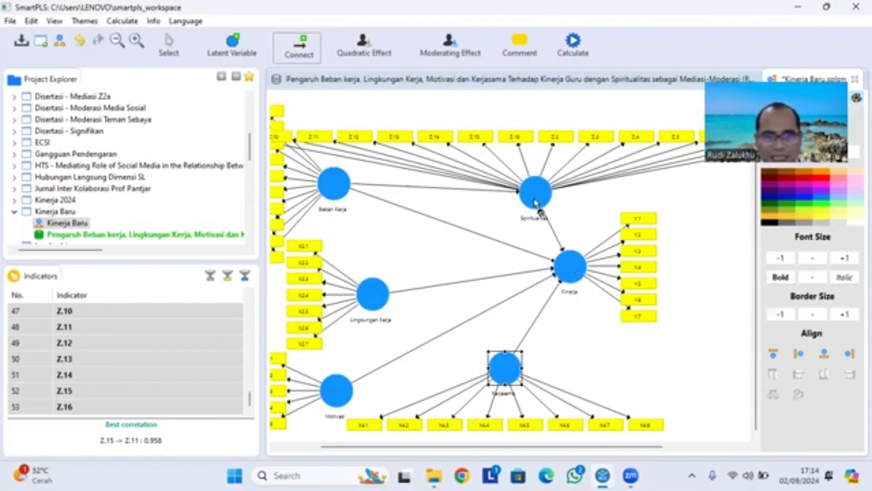
pyautogui.moveTo(372, 302); pyautogui.dragTo(532, 204)
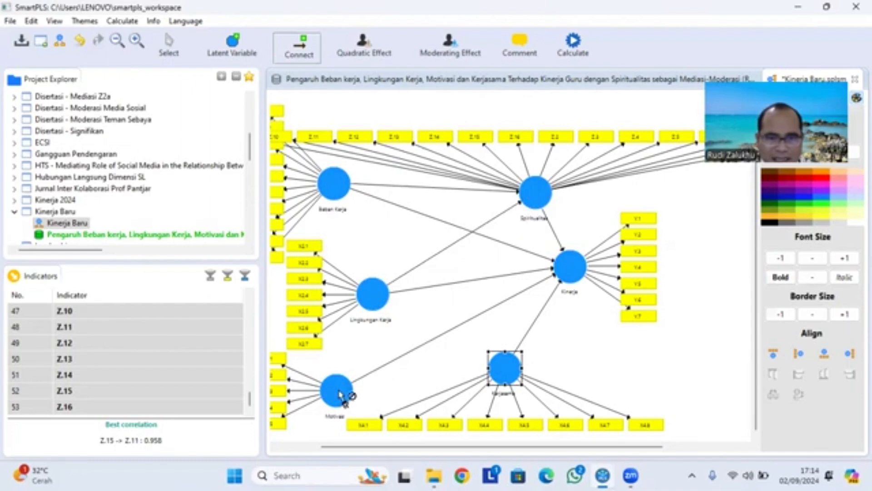
pyautogui.moveTo(339, 393); pyautogui.dragTo(534, 199)
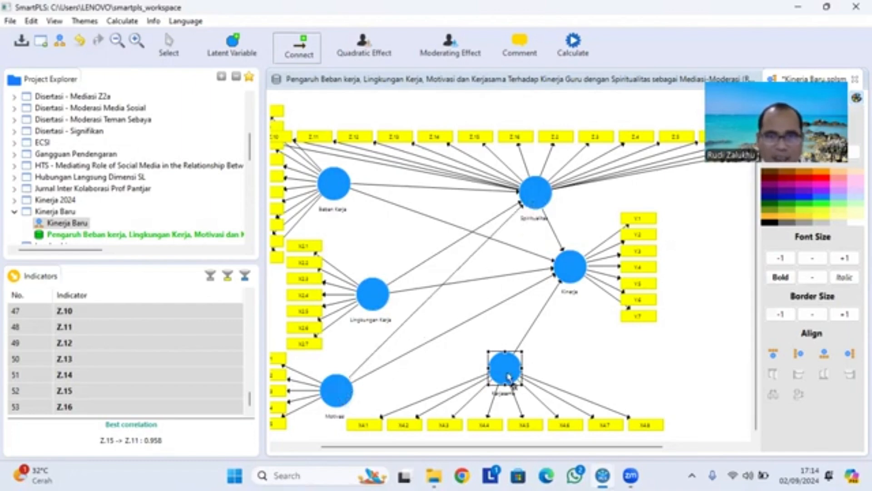
pyautogui.moveTo(508, 376); pyautogui.dragTo(552, 206)
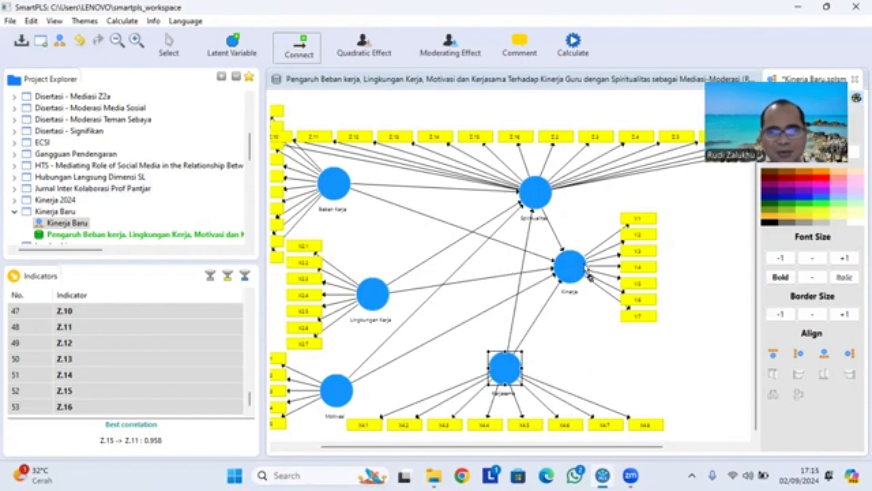
pyautogui.click(574, 275)
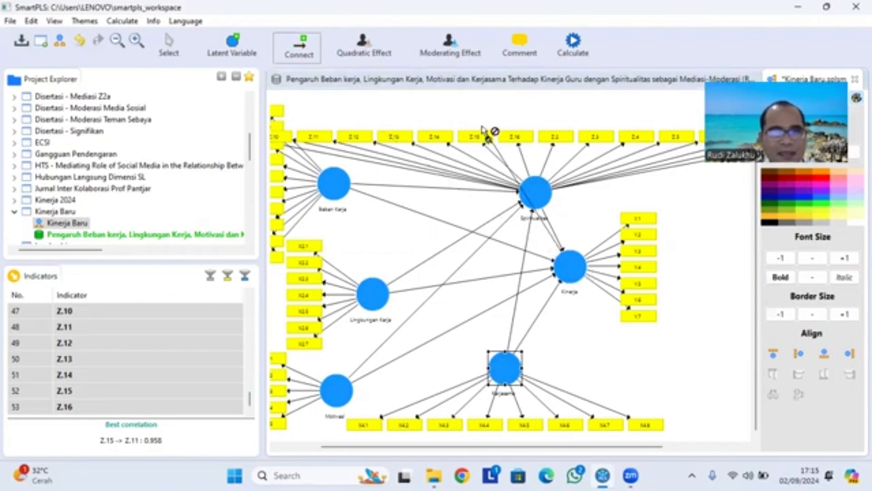
# - Add a moderating effect on Kinerja with Spiritualitas as moderator and Beban Kerja as independent variable
pyautogui.click(594, 342)
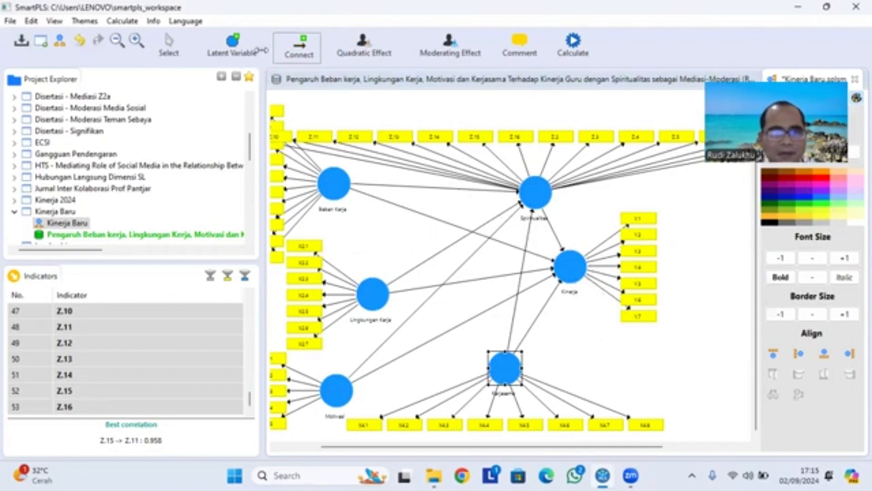
pyautogui.click(169, 43)
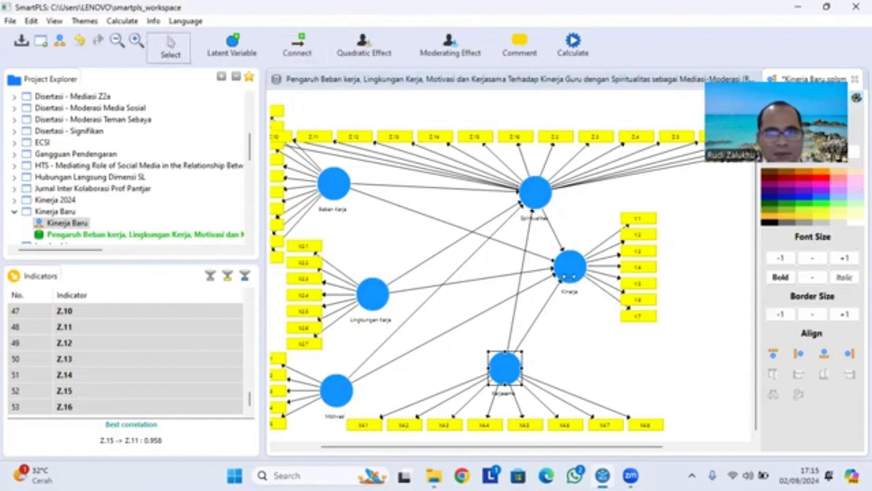
pyautogui.click(569, 270)
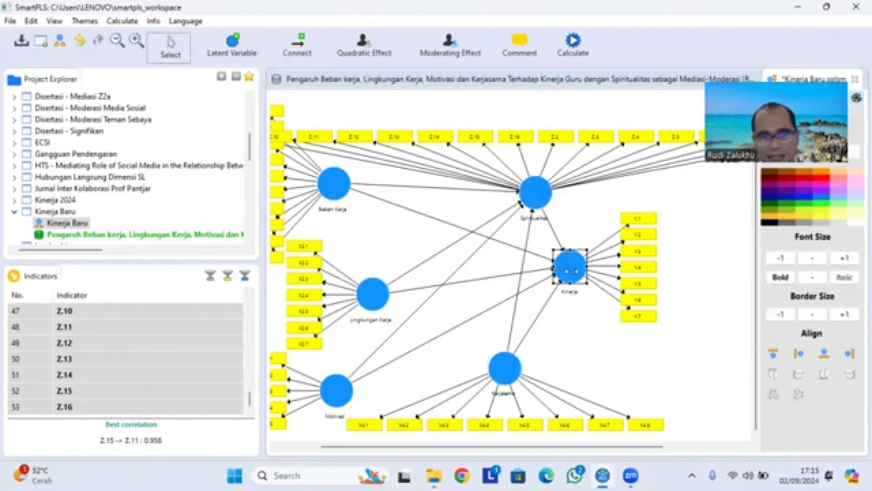
pyautogui.rightClick(573, 271)
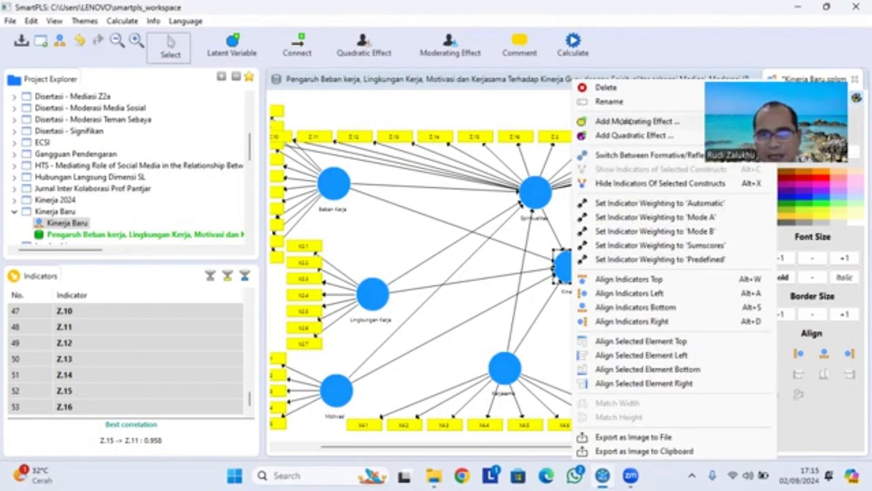
pyautogui.click(654, 121)
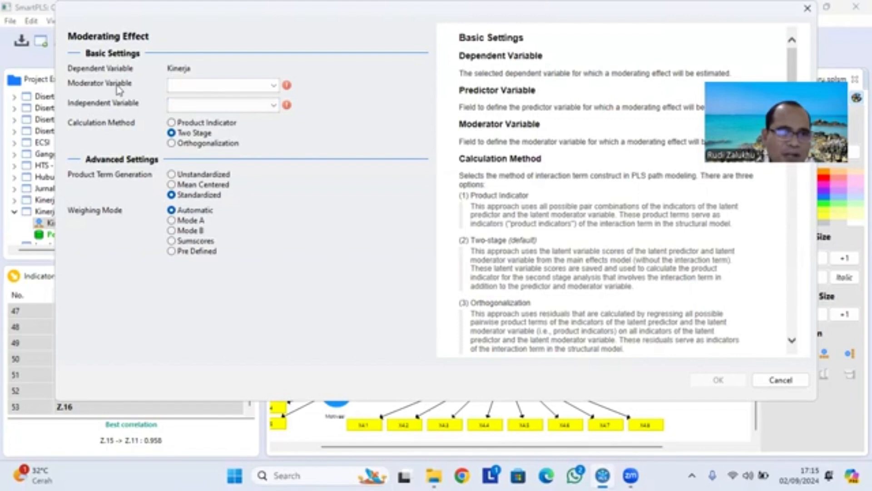
pyautogui.click(272, 85)
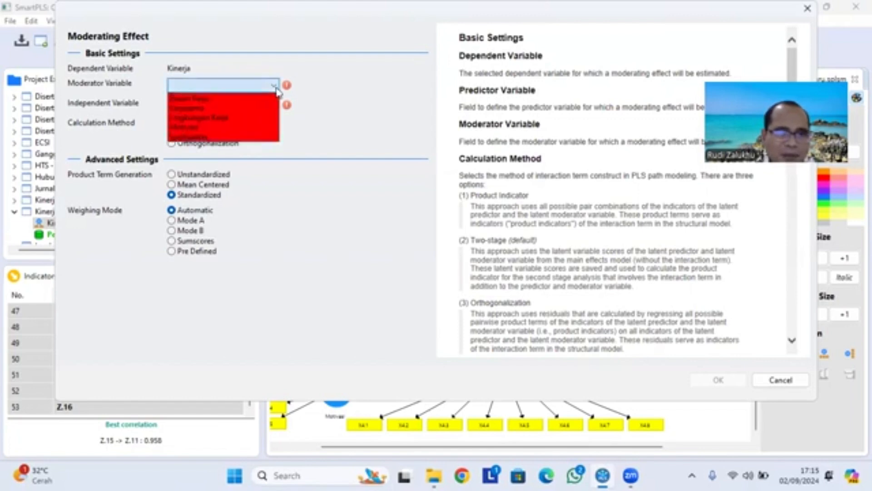
pyautogui.click(222, 137)
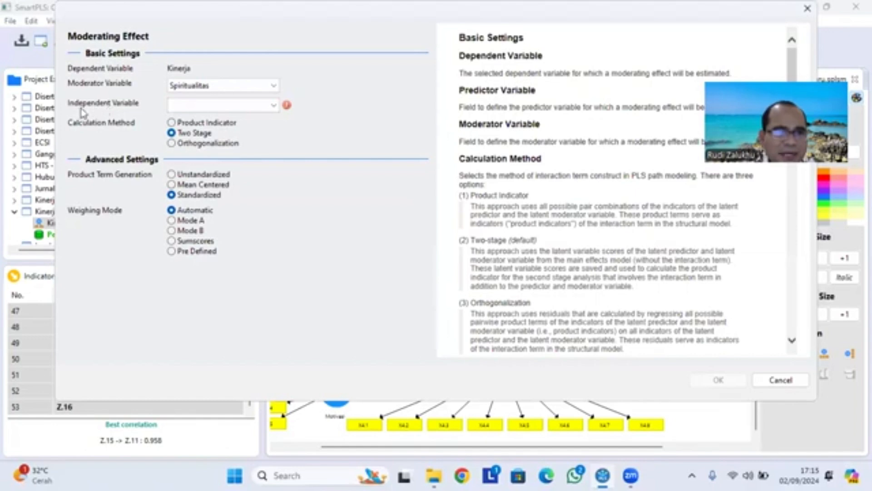
pyautogui.click(261, 107)
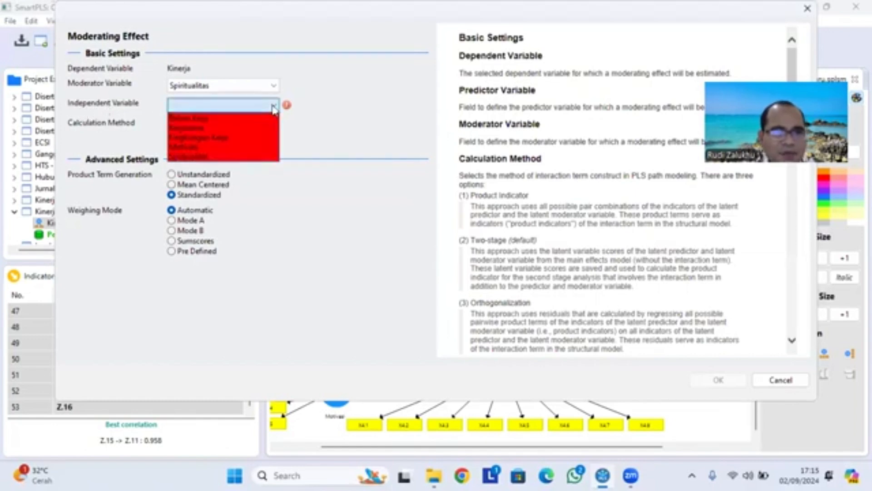
pyautogui.click(228, 118)
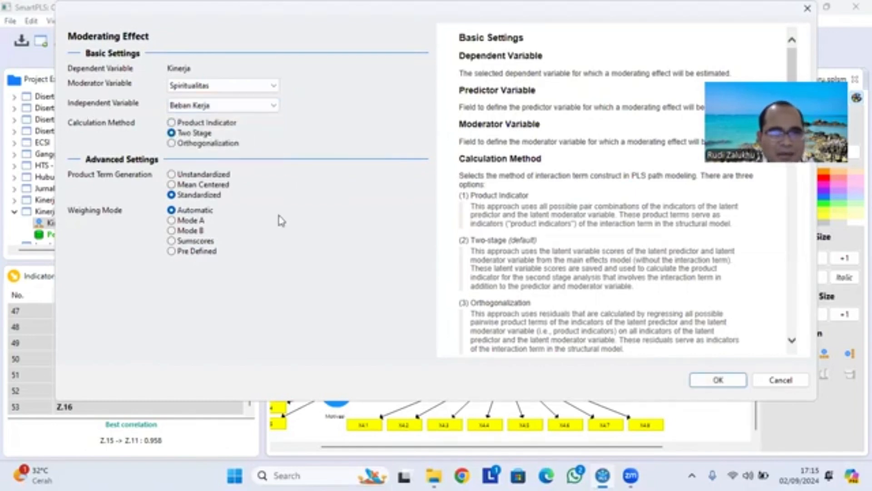
pyautogui.click(717, 380)
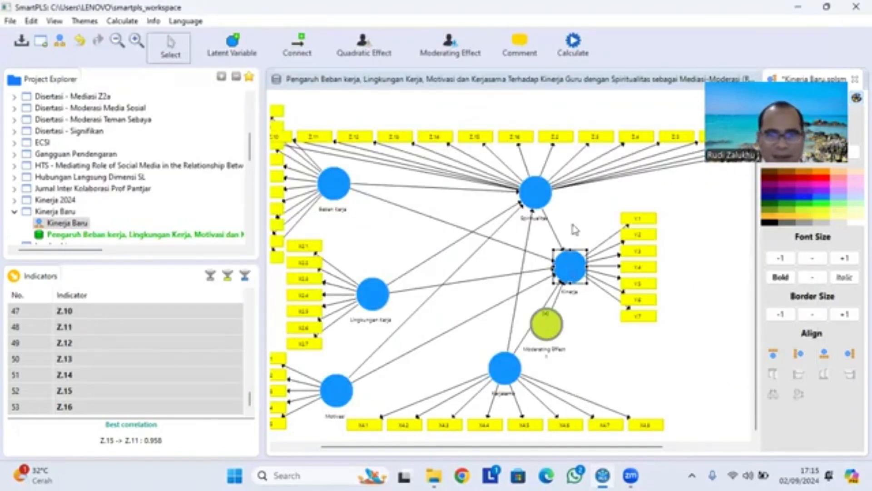
# - Add a moderating effect on Kinerja with Spiritualitas as moderator and Kerjasama as independent variable
pyautogui.rightClick(572, 272)
pyautogui.click(610, 122)
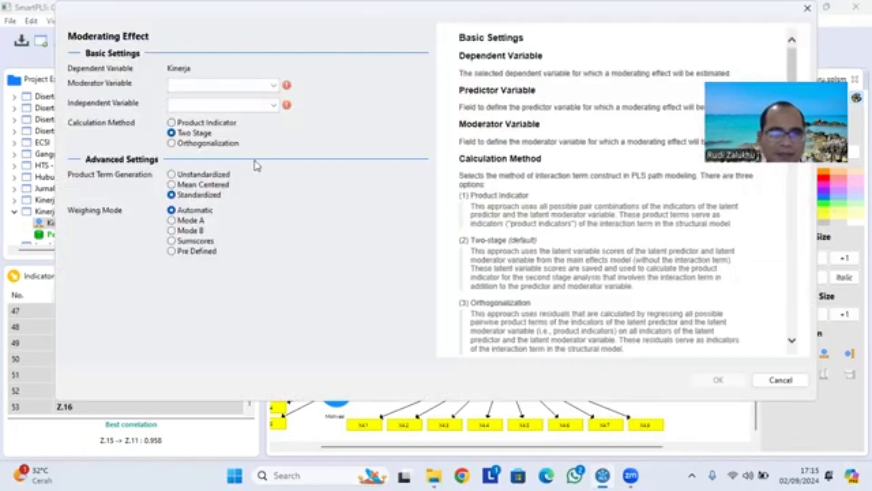
pyautogui.click(249, 86)
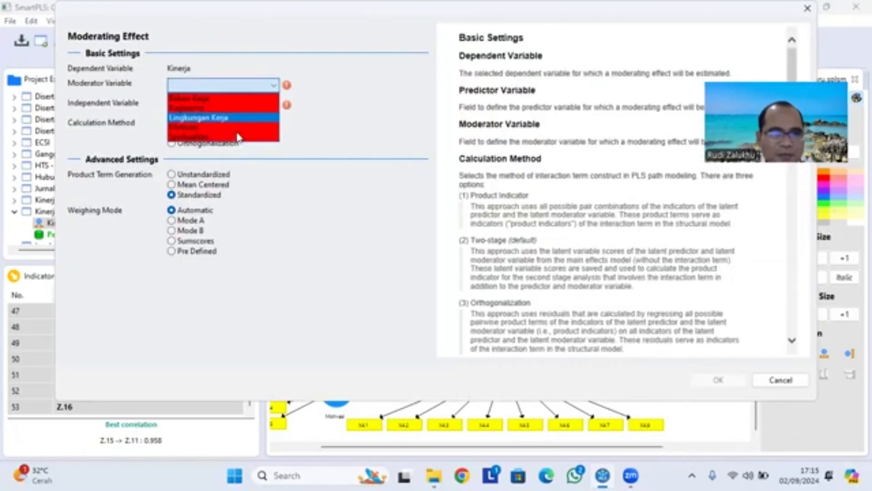
pyautogui.click(237, 136)
pyautogui.click(236, 105)
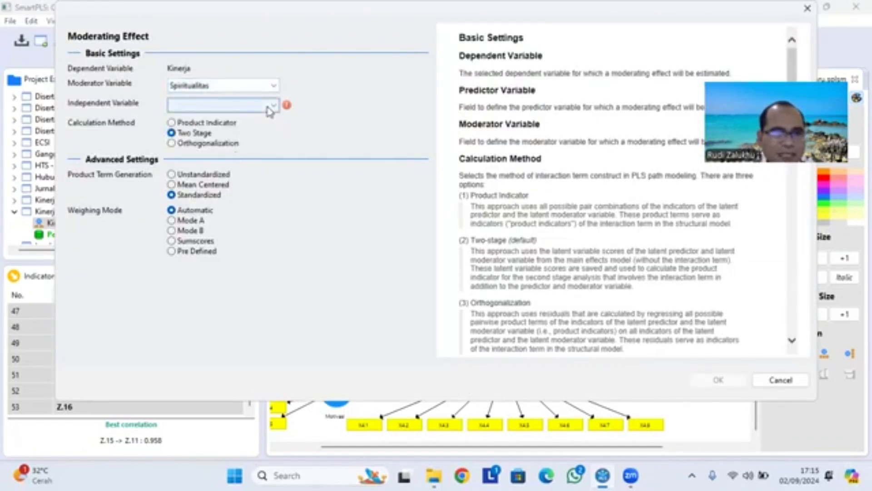
pyautogui.click(223, 125)
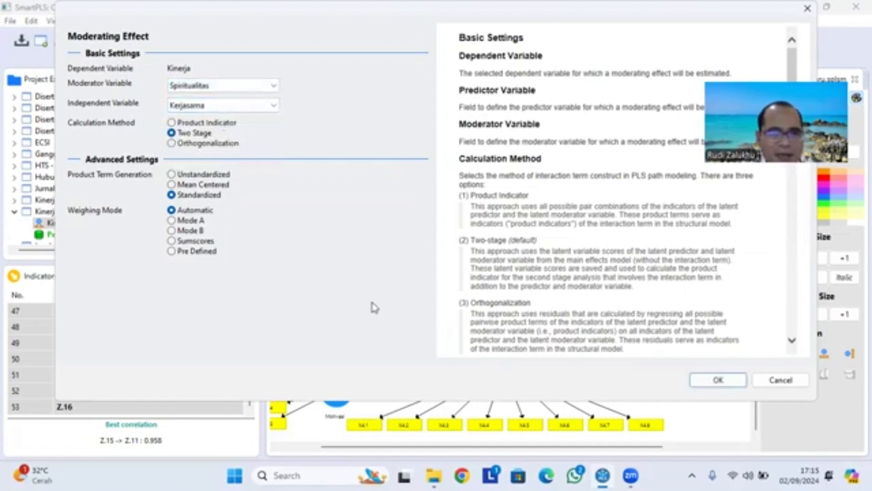
pyautogui.click(699, 384)
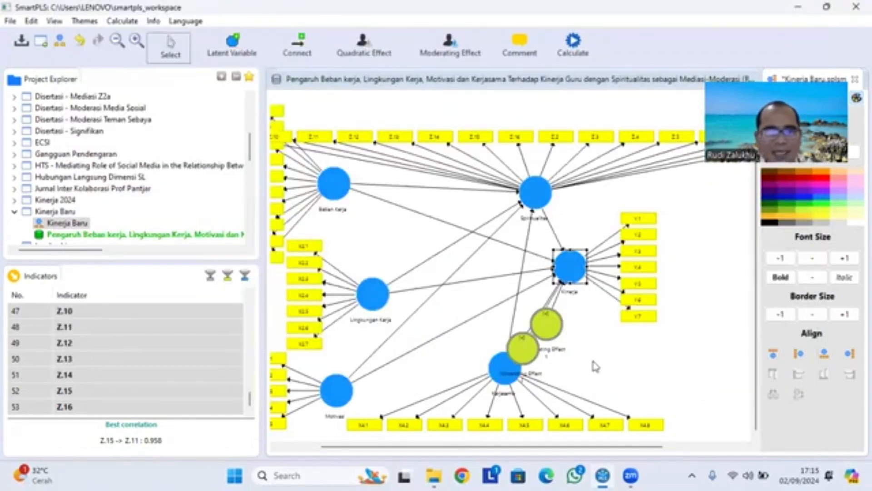
# - Add a moderating effect on Kinerja with Spiritualitas as moderator and Lingkungan Kerja as independent variable
pyautogui.rightClick(581, 273)
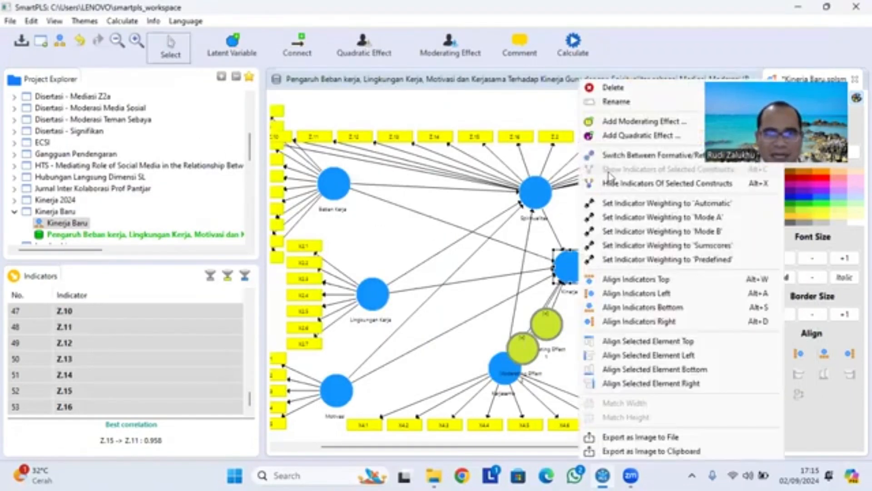
pyautogui.click(639, 122)
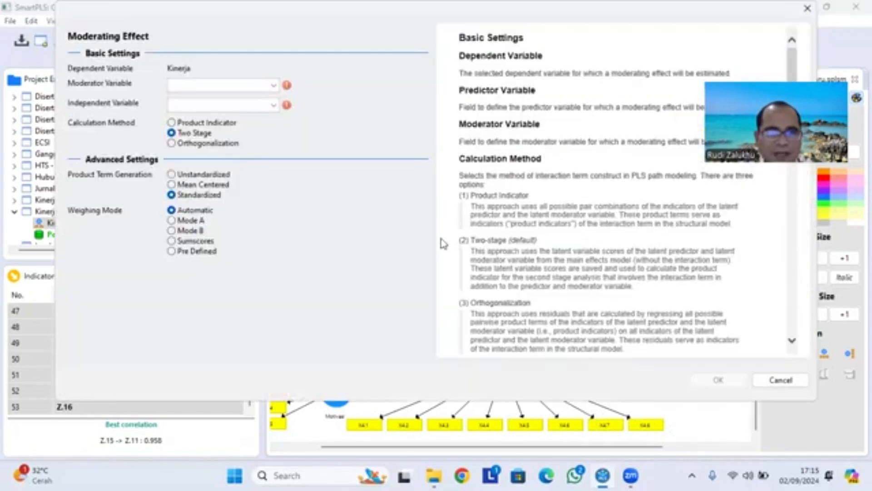
pyautogui.click(245, 85)
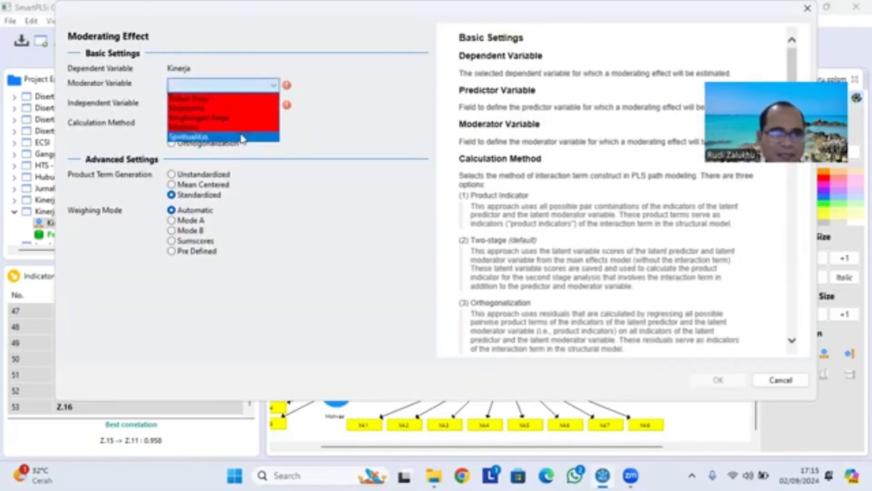
pyautogui.click(245, 136)
pyautogui.click(272, 107)
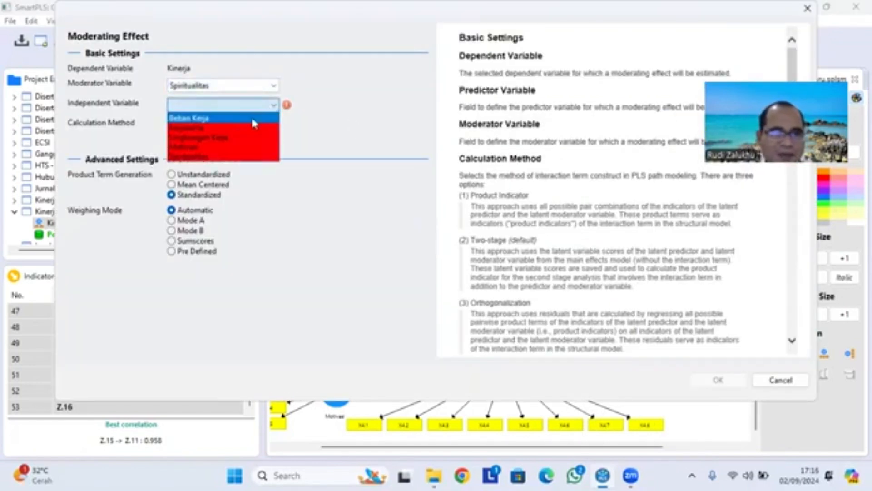
pyautogui.click(220, 137)
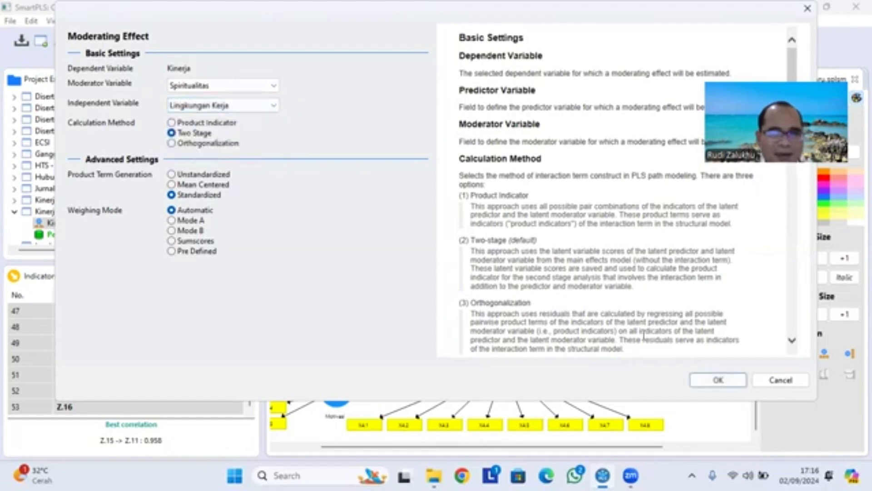
pyautogui.click(717, 380)
# - Add a moderating effect on Kinerja with Spiritualitas as moderator and Motivasi as independent variable
pyautogui.rightClick(583, 272)
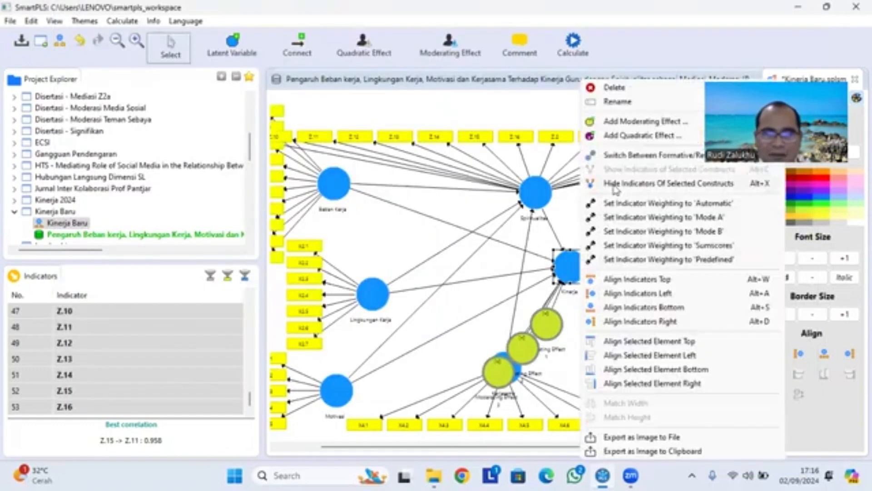
pyautogui.click(629, 124)
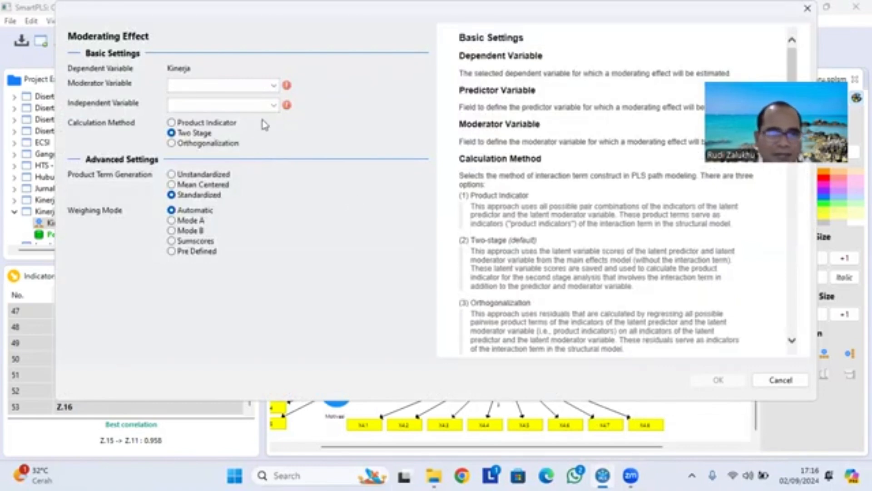
pyautogui.click(272, 86)
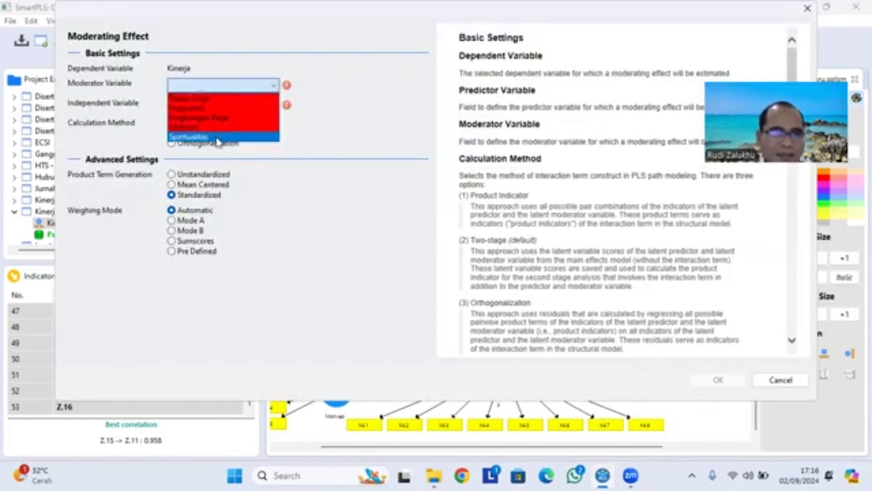
pyautogui.click(218, 138)
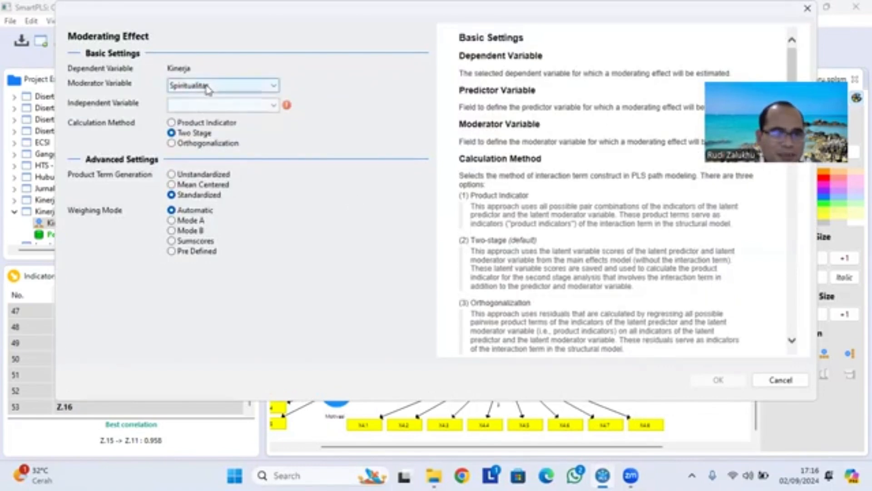
pyautogui.click(274, 106)
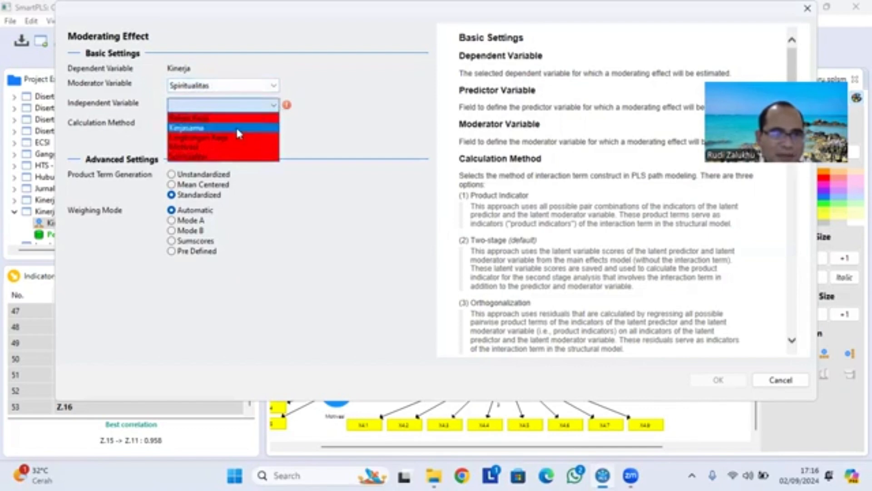
pyautogui.click(226, 150)
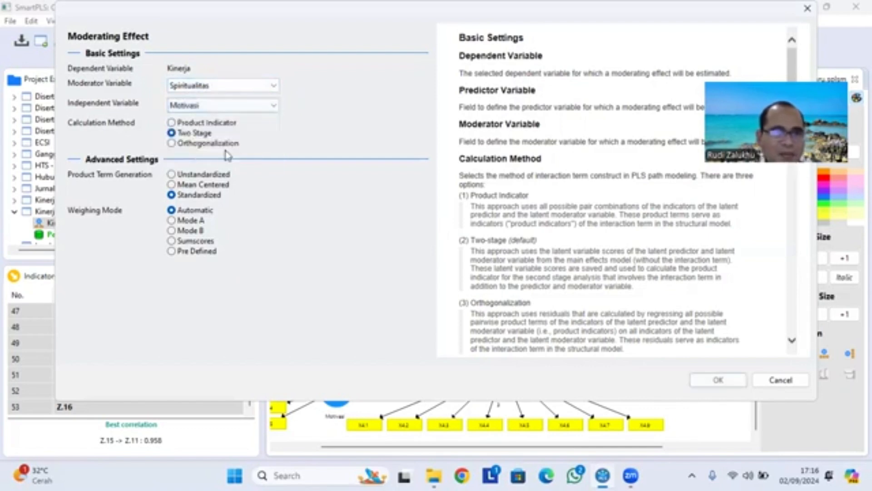
pyautogui.click(715, 382)
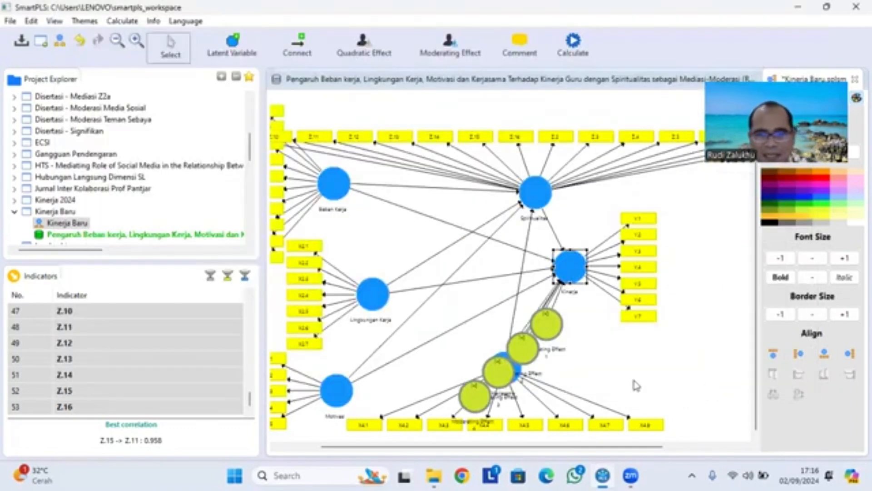
# - Spread out the overlapping moderating effects, placing Moderating Effects 1 and 2 above Kinerja and 3 and 4 below it
pyautogui.click(550, 335)
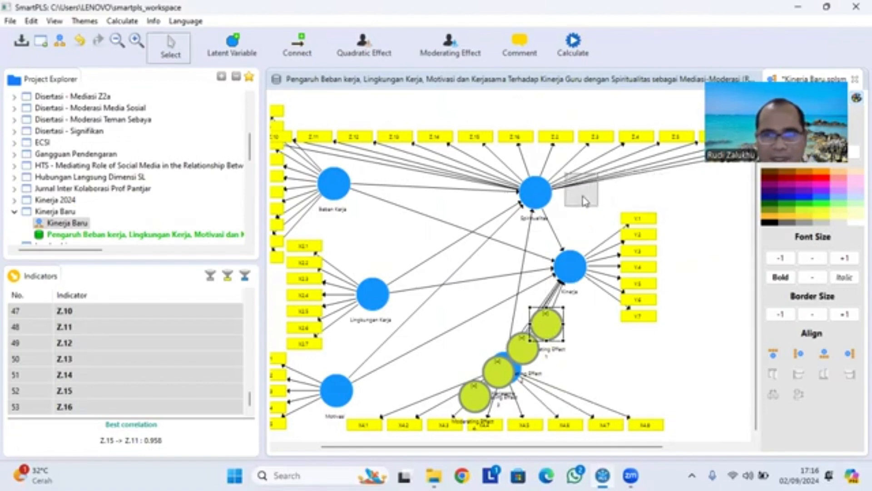
pyautogui.moveTo(584, 198); pyautogui.dragTo(583, 201)
pyautogui.moveTo(531, 351); pyautogui.dragTo(636, 200)
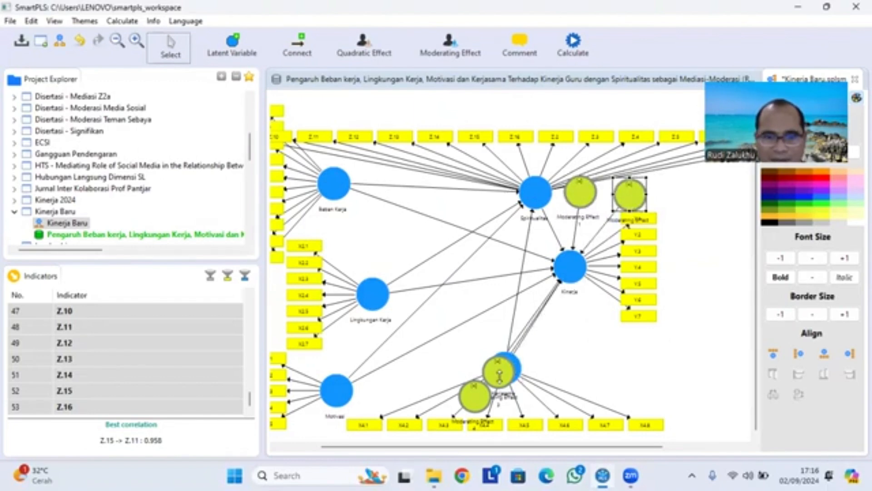
pyautogui.moveTo(499, 376); pyautogui.dragTo(617, 349)
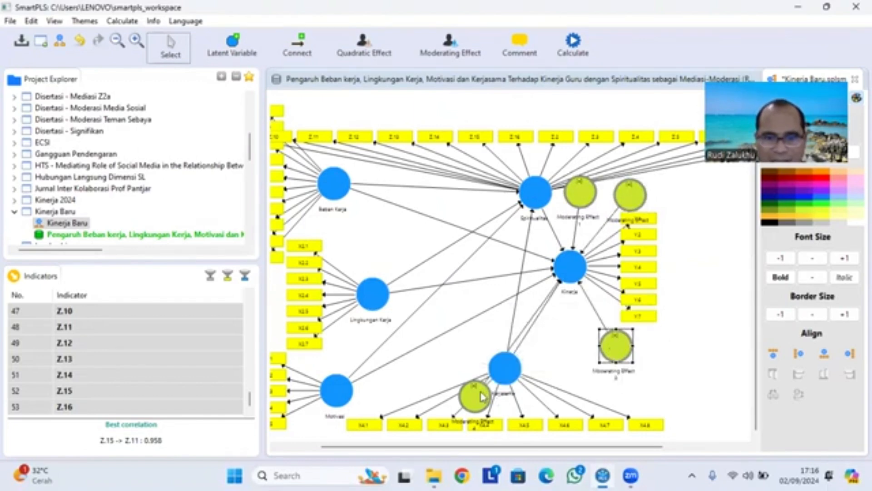
pyautogui.moveTo(483, 396); pyautogui.dragTo(596, 350)
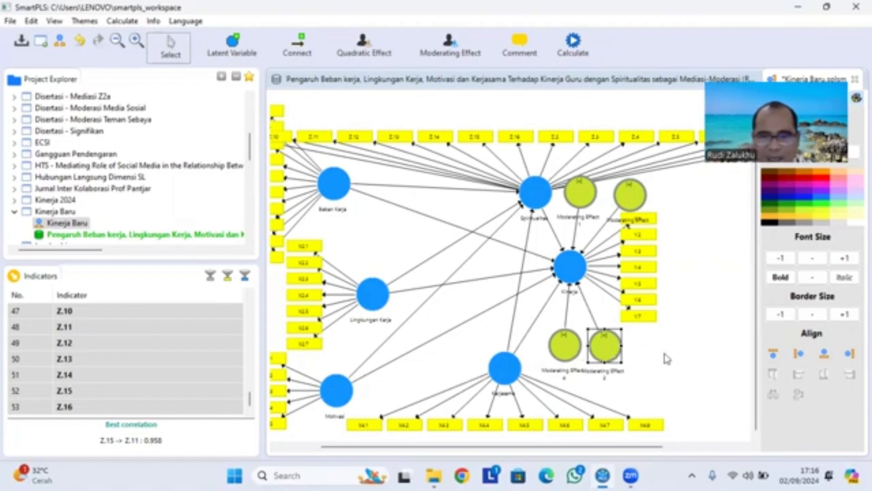
pyautogui.click(666, 359)
# - Rename Moderating Effect 1, the one with Beban Kerja as independent variable, as BK*K
pyautogui.moveTo(609, 357)
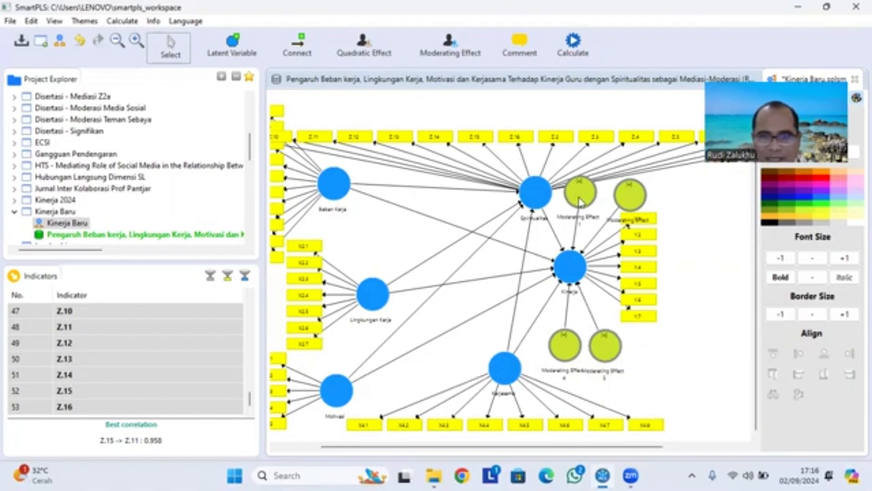
pyautogui.moveTo(580, 200)
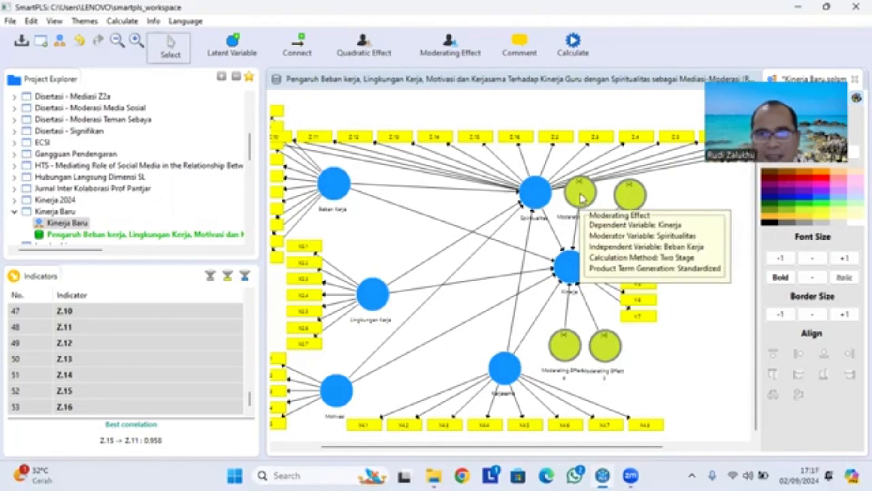
pyautogui.rightClick(580, 199)
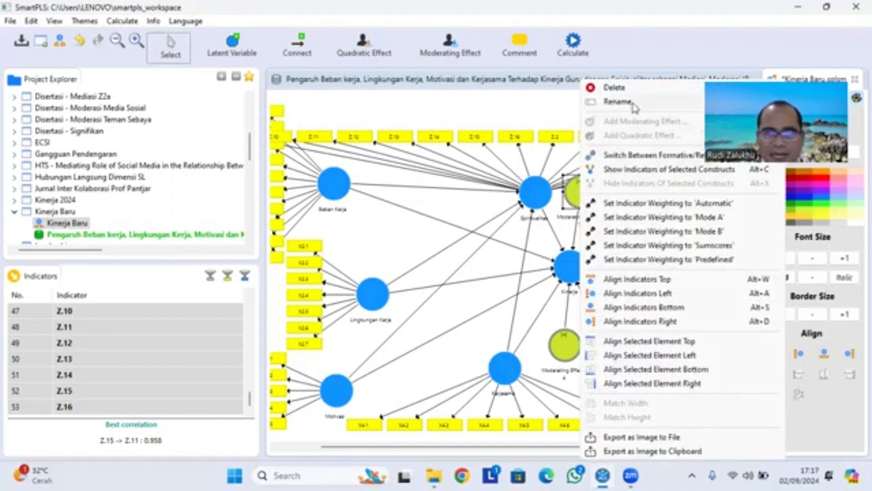
pyautogui.click(618, 101)
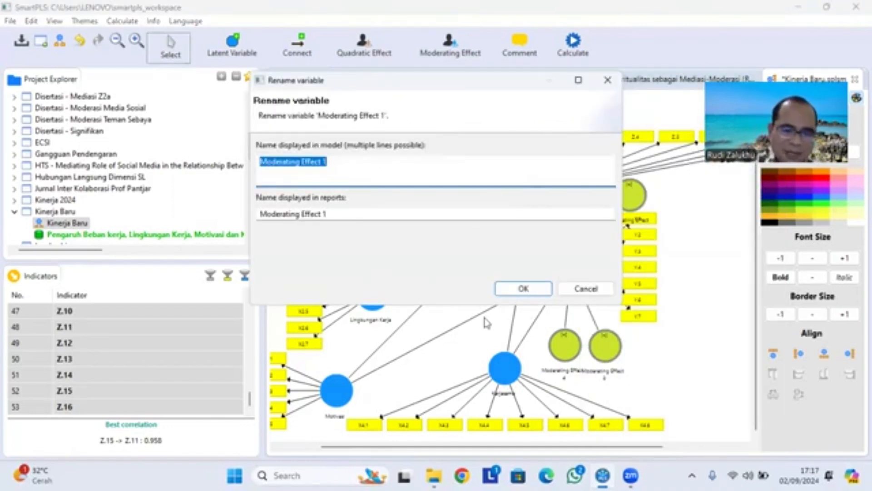
pyautogui.write('BK')
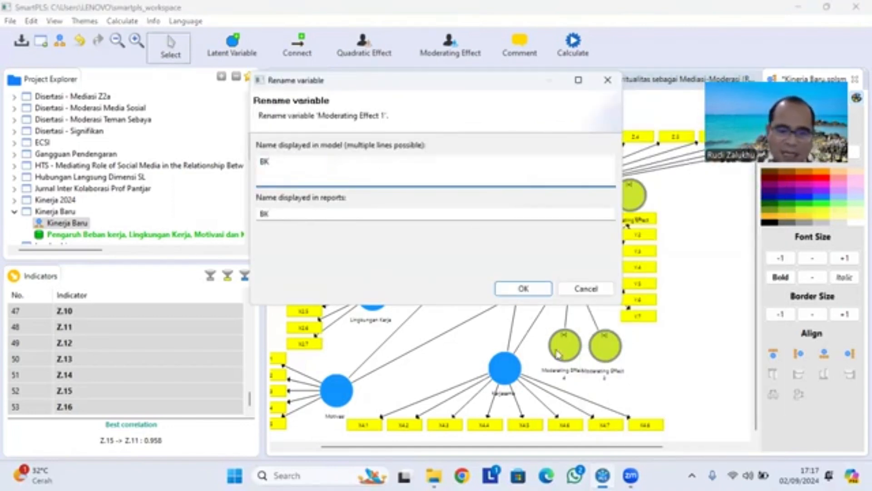
pyautogui.write('*')
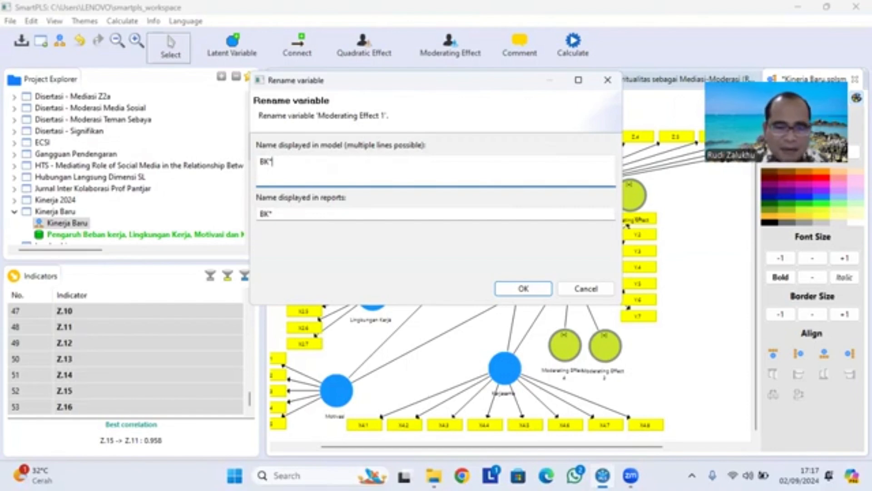
pyautogui.write('K')
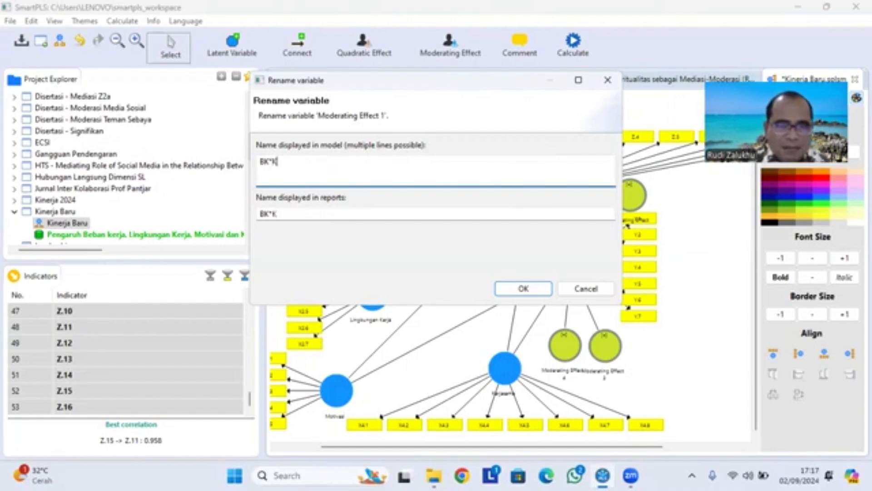
pyautogui.click(527, 293)
# - Rename Moderating Effect 2, the one with Kerjasama as independent variable, as KS*K
pyautogui.moveTo(631, 198)
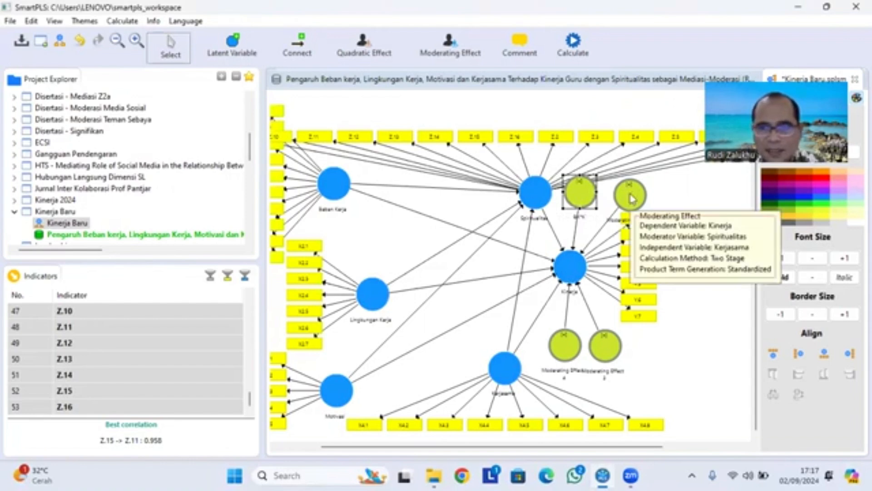
pyautogui.click(631, 198)
pyautogui.rightClick(632, 198)
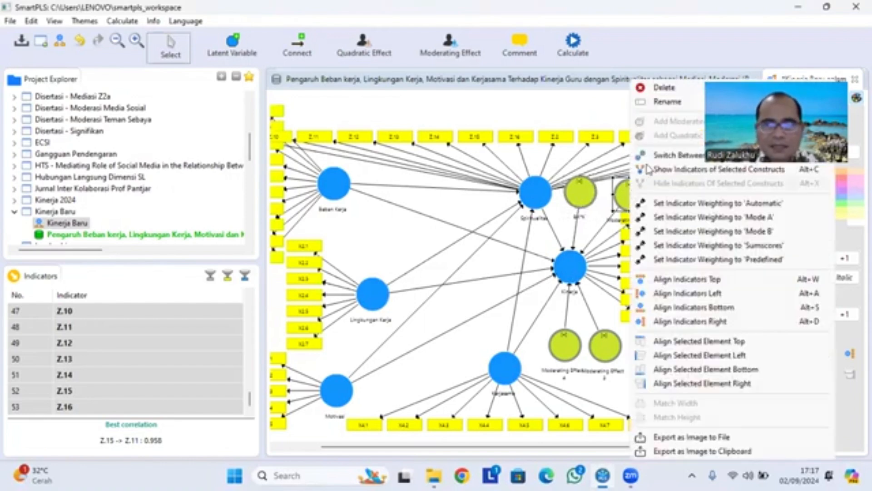
pyautogui.click(666, 106)
pyautogui.write('KS*K')
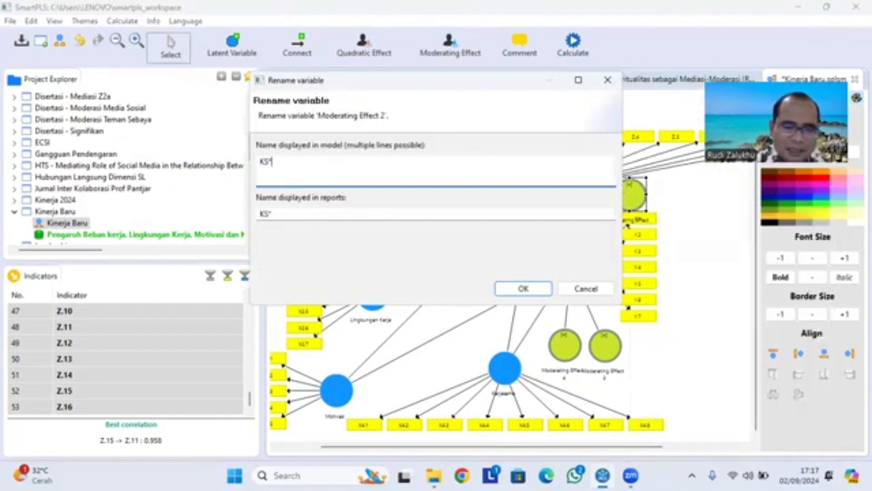
pyautogui.click(524, 288)
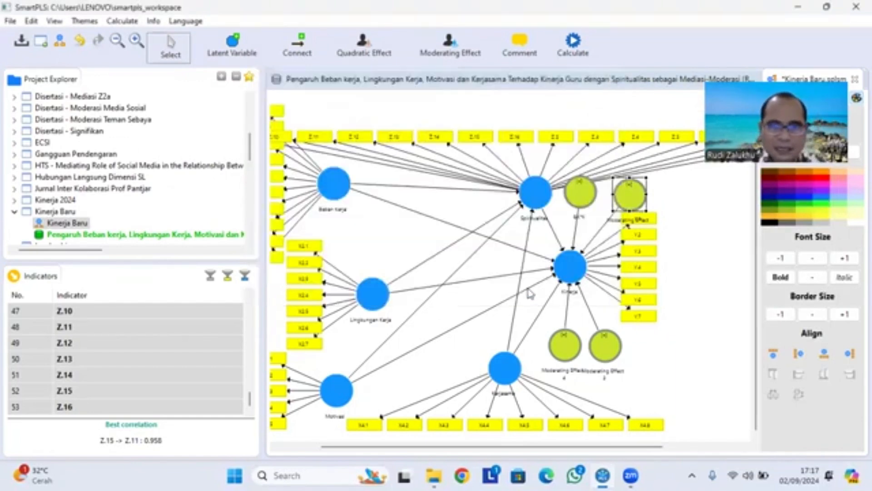
# - Rename Moderating Effect 4, the one with Motivasi as independent variable, as M*K
pyautogui.click(563, 354)
pyautogui.rightClick(563, 355)
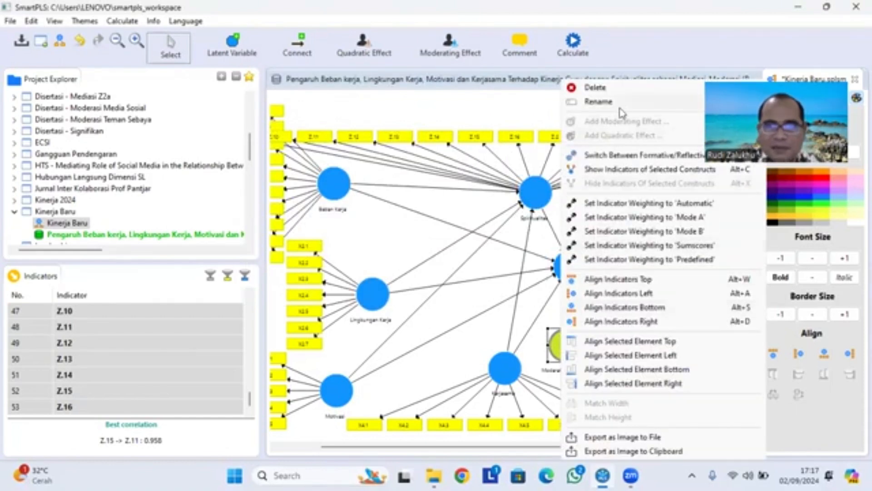
pyautogui.click(599, 101)
pyautogui.write('M')
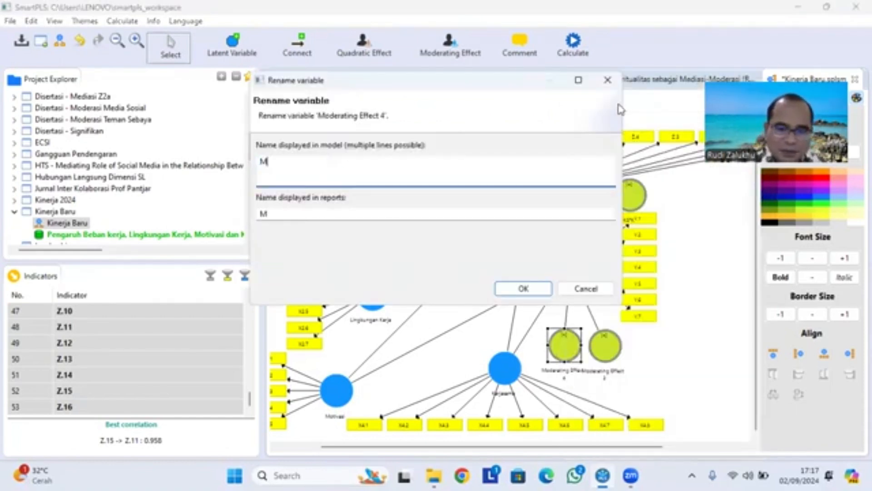
pyautogui.write('*')
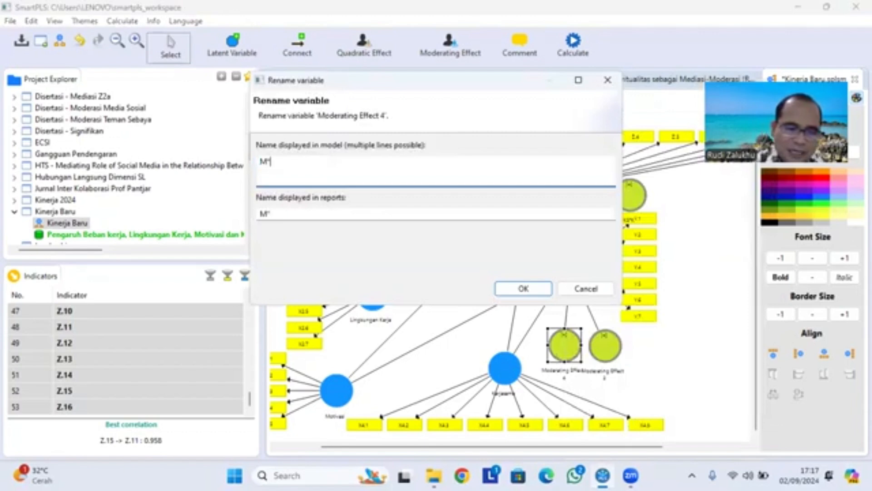
pyautogui.click(522, 288)
# - Rename Moderating Effect 3, the one with Lingkungan Kerja as independent variable, as LK*K
pyautogui.click(605, 349)
pyautogui.moveTo(607, 352)
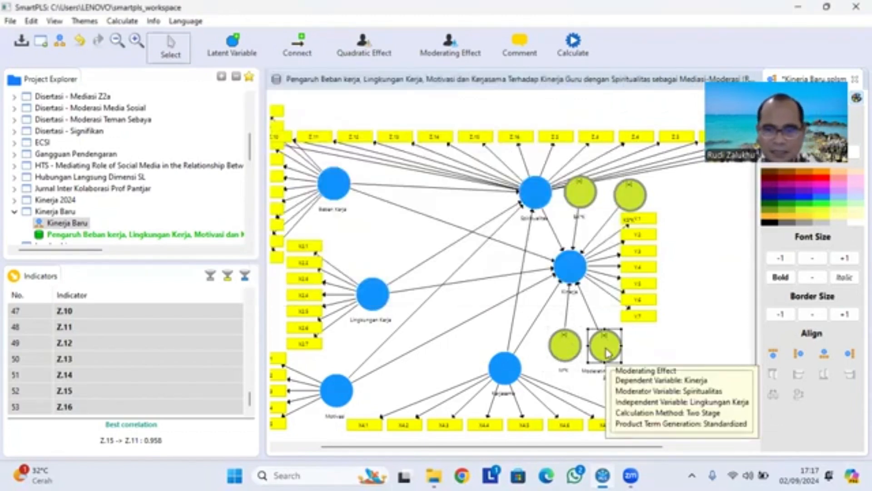
pyautogui.rightClick(606, 351)
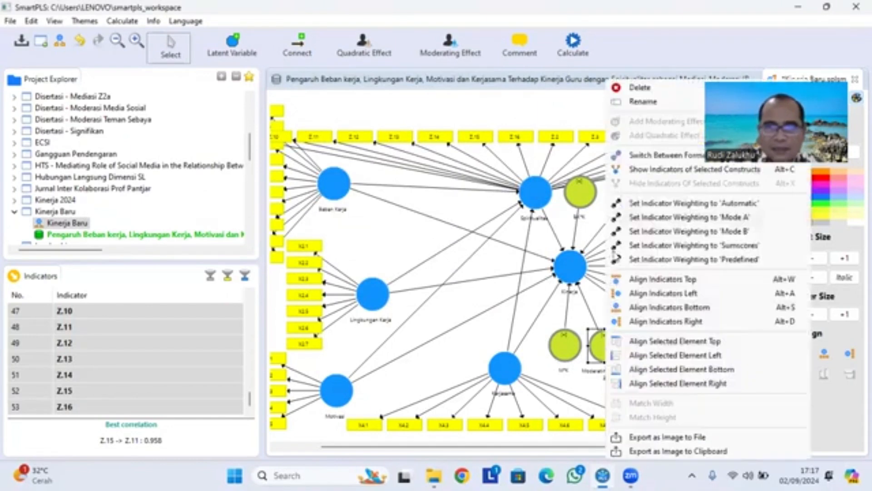
pyautogui.click(641, 107)
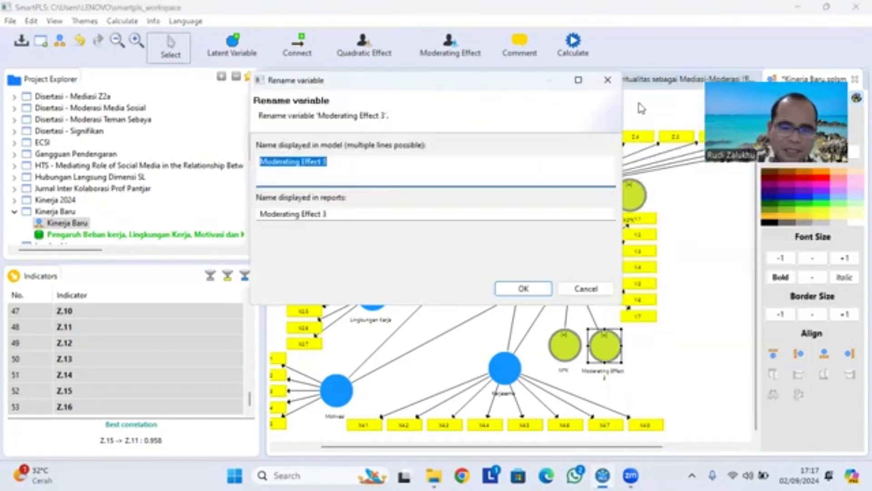
pyautogui.write('LK*K')
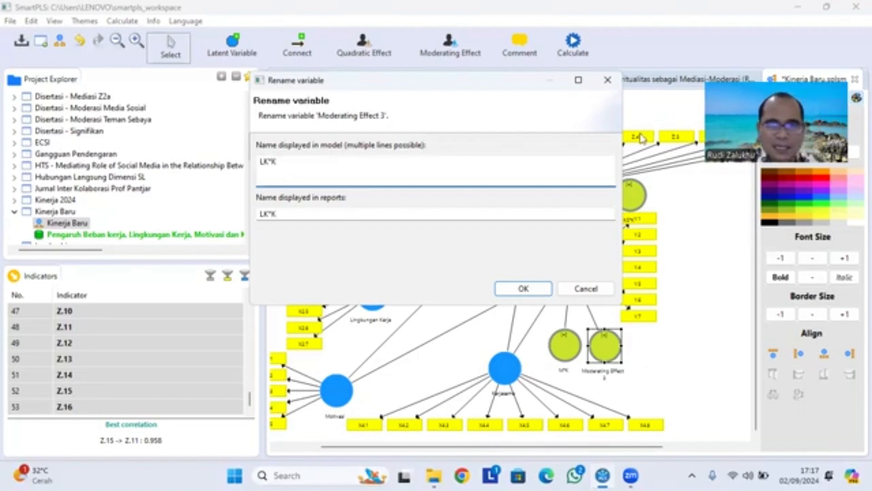
pyautogui.click(514, 291)
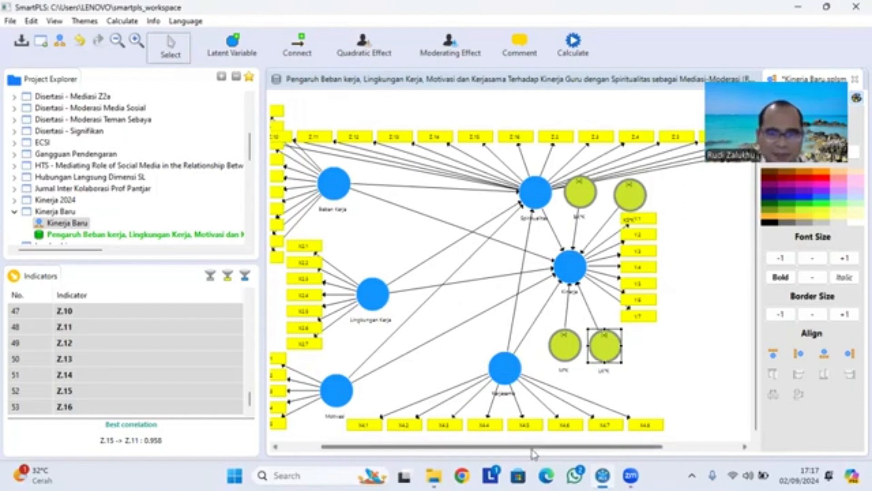
# - Raise Spiritualitas with its indicators above the rest of the model and shift Beban Kerja farther left, clear of the Z indicators
pyautogui.moveTo(533, 447); pyautogui.dragTo(487, 447)
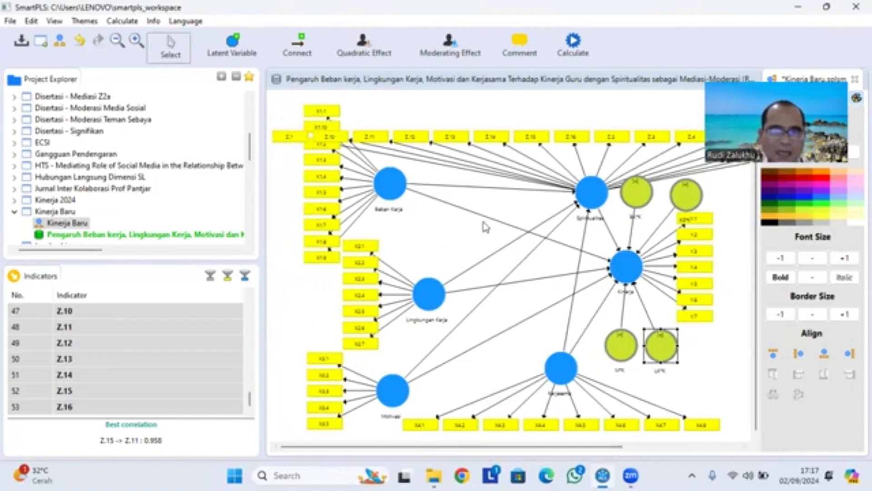
pyautogui.click(589, 181)
pyautogui.moveTo(589, 182); pyautogui.dragTo(583, 117)
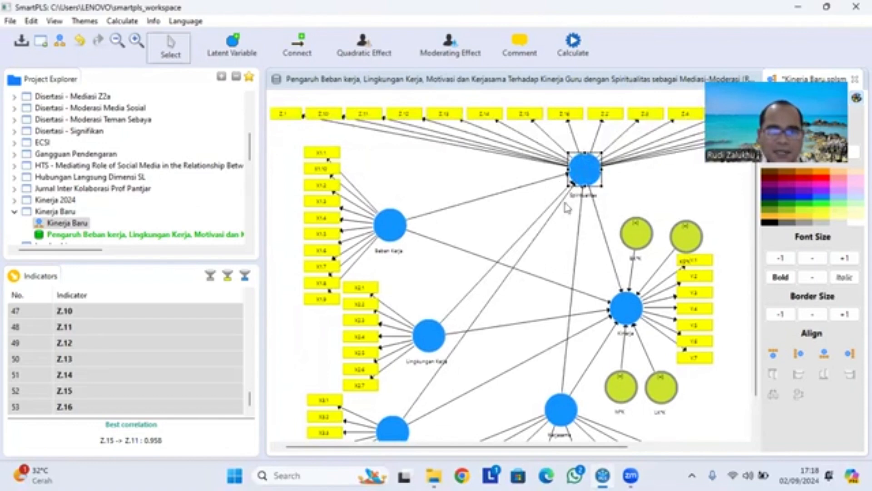
pyautogui.moveTo(398, 232); pyautogui.dragTo(360, 224)
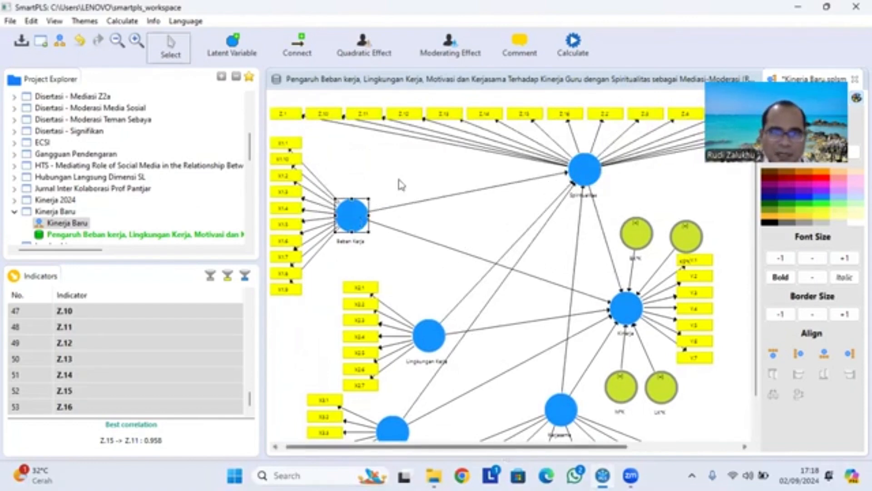
# - Shift Lingkungan Kerja, Motivasi and Kerjasama with their indicators slightly left in the model, away from Kinerja
pyautogui.click(123, 45)
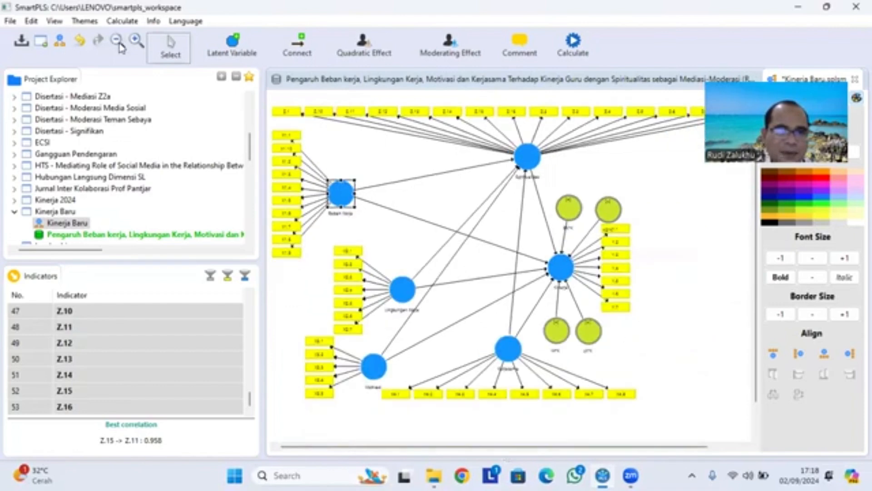
pyautogui.click(124, 45)
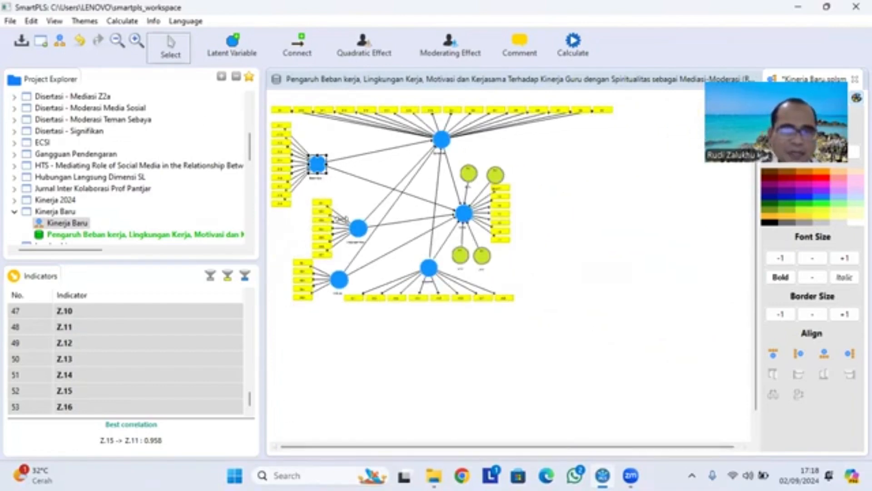
pyautogui.click(358, 227)
pyautogui.moveTo(358, 228); pyautogui.dragTo(340, 221)
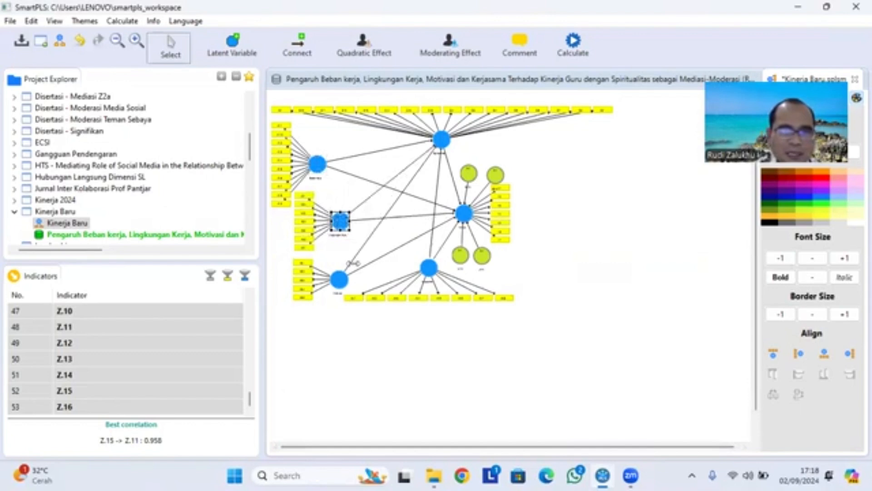
pyautogui.click(339, 280)
pyautogui.moveTo(339, 280); pyautogui.dragTo(315, 278)
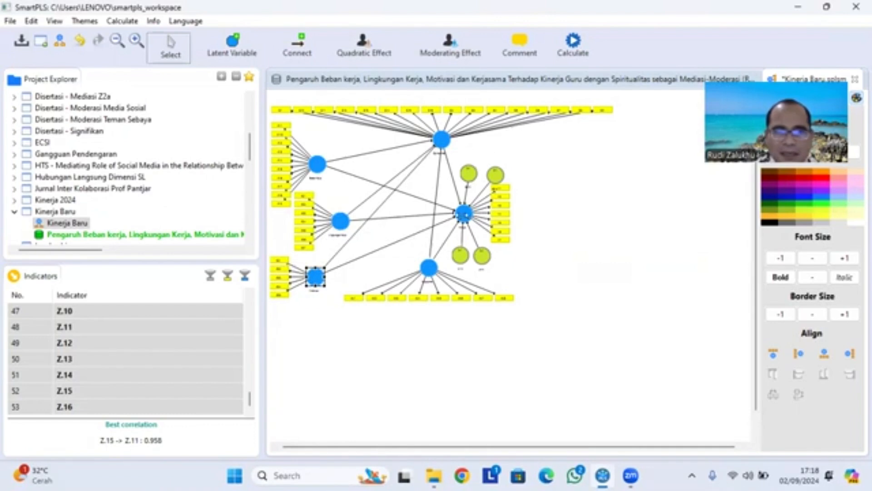
pyautogui.click(429, 269)
pyautogui.moveTo(408, 269); pyautogui.dragTo(410, 268)
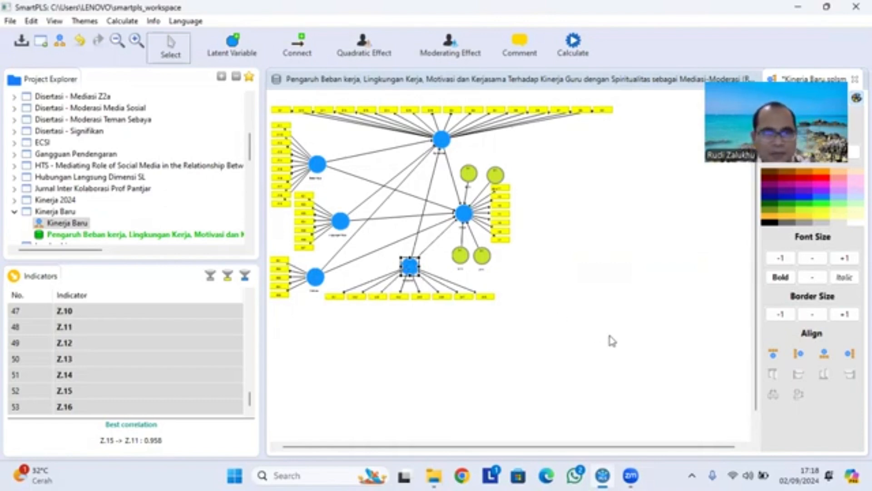
pyautogui.click(612, 341)
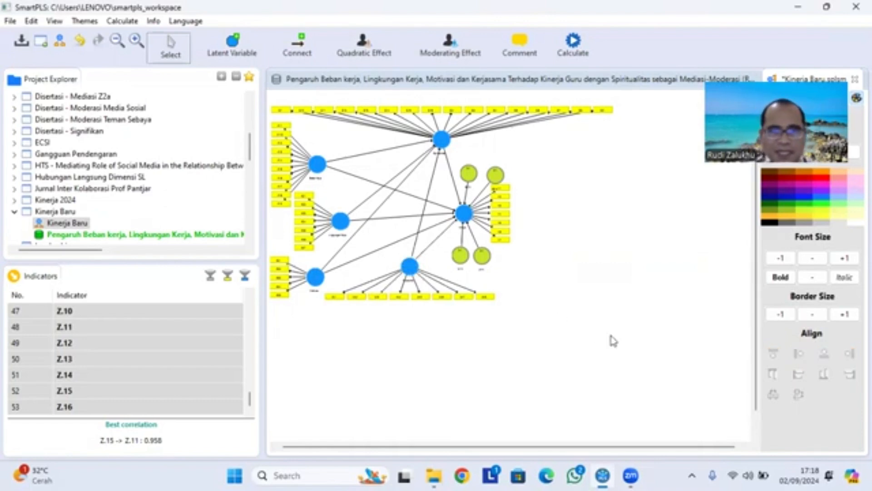